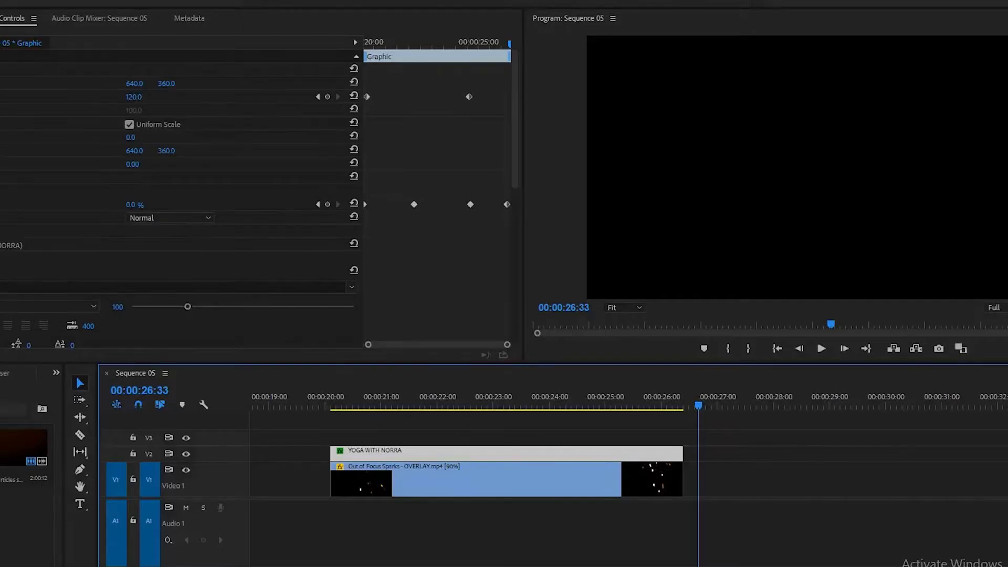
# Scrub Sequence 05 through the 'YOGA WITH NORRA' title over the sparks footage
pyautogui.moveTo(338, 404); pyautogui.dragTo(654, 424)
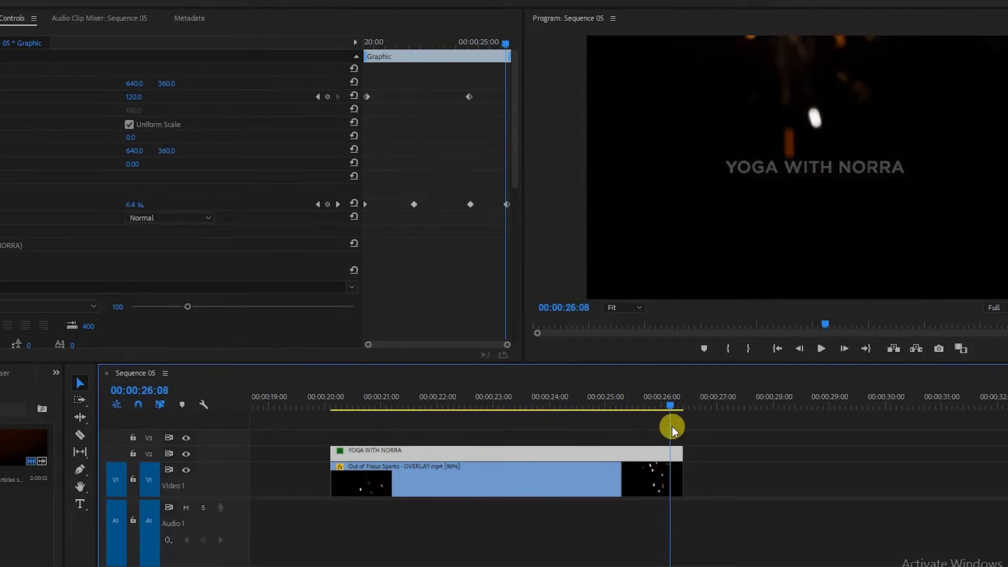
# Duplicate the sparks and title clips earlier in the timeline, then delete the copied YOGA WITH NORRA graphic
pyautogui.moveTo(684, 475); pyautogui.dragTo(434, 491)
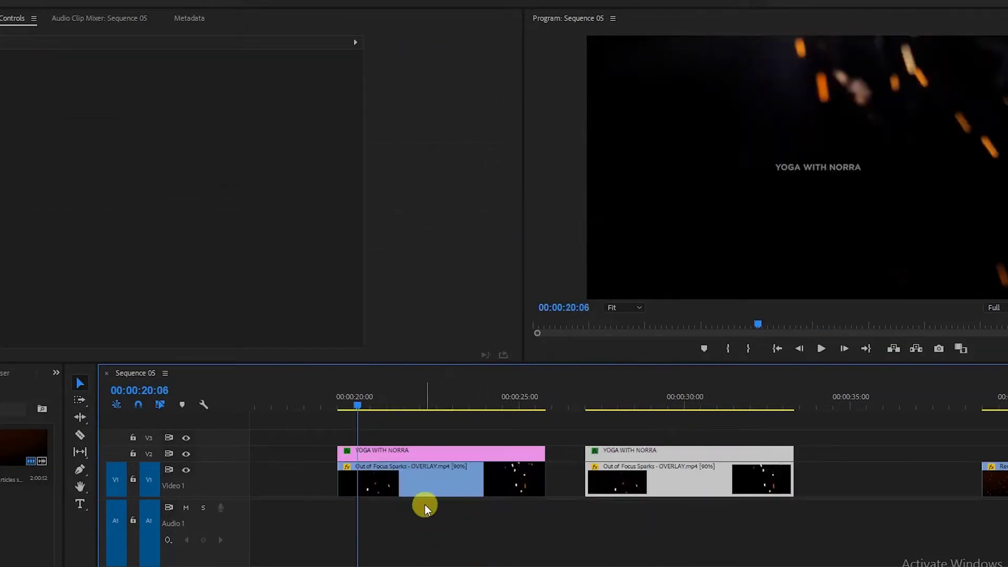
pyautogui.click(387, 455)
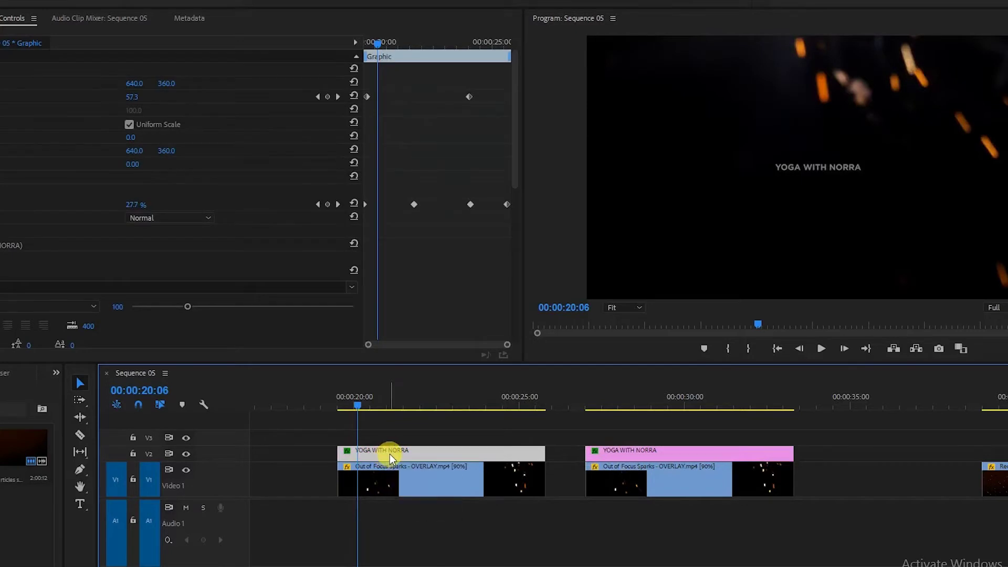
pyautogui.press('Delete')
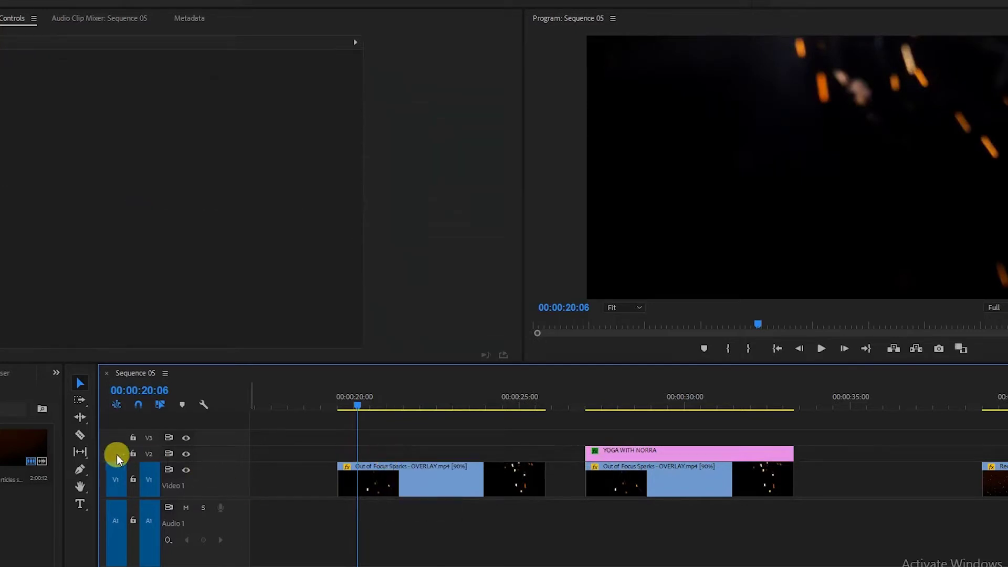
# Create a 'DIRECT BY' text graphic in the Program Monitor and select all its text
pyautogui.click(79, 507)
pyautogui.click(792, 150)
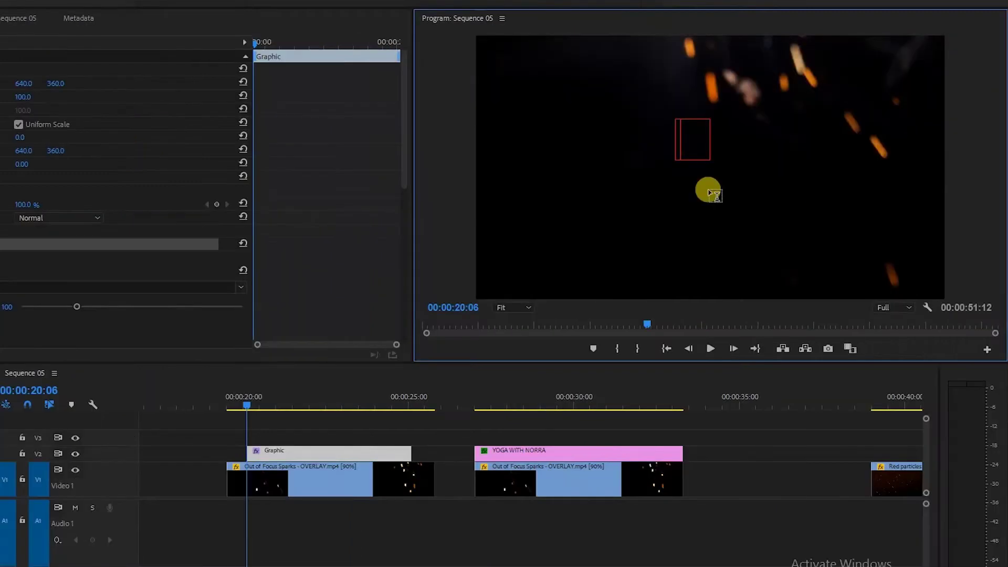
pyautogui.write('D')
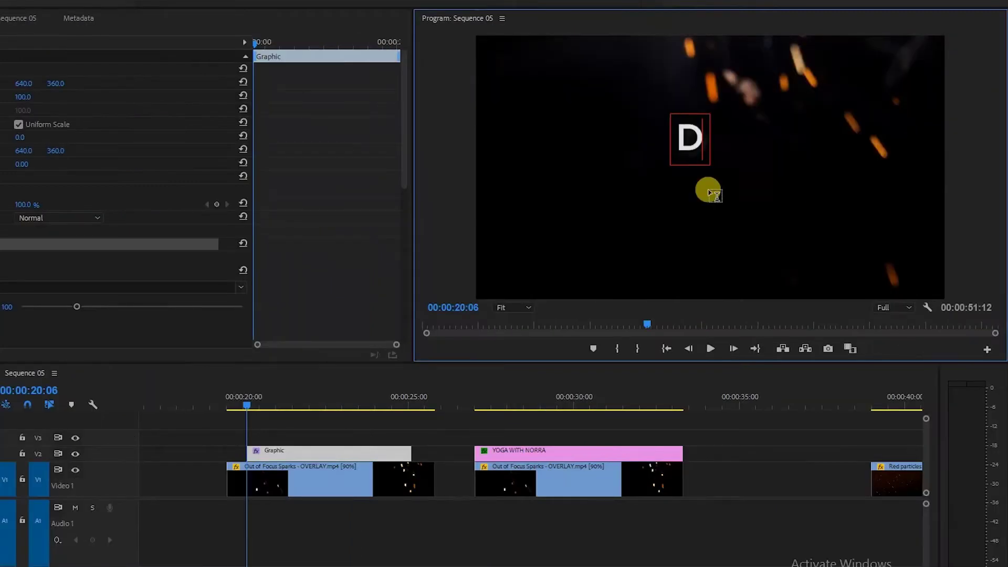
pyautogui.write('IRECT')
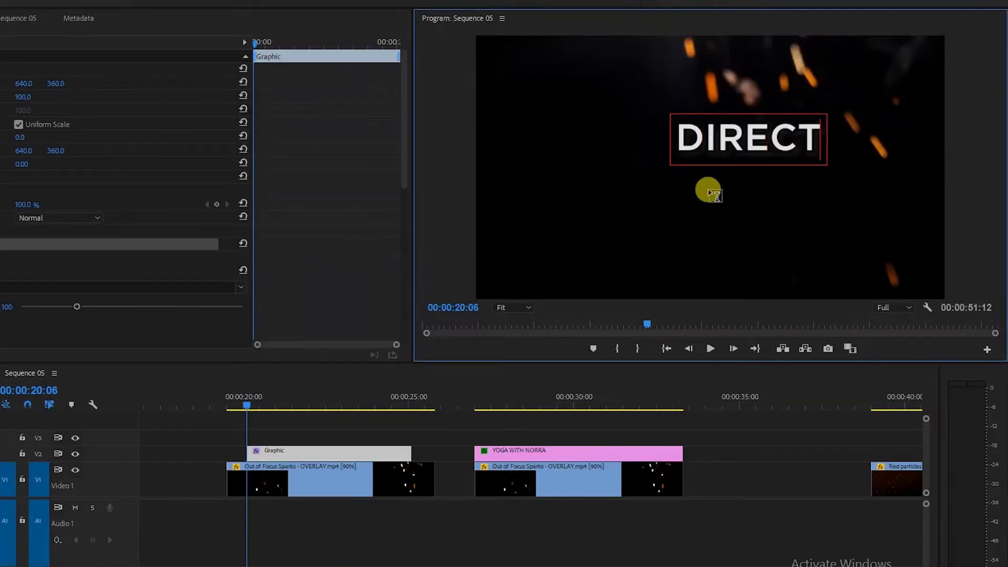
pyautogui.write(' BY')
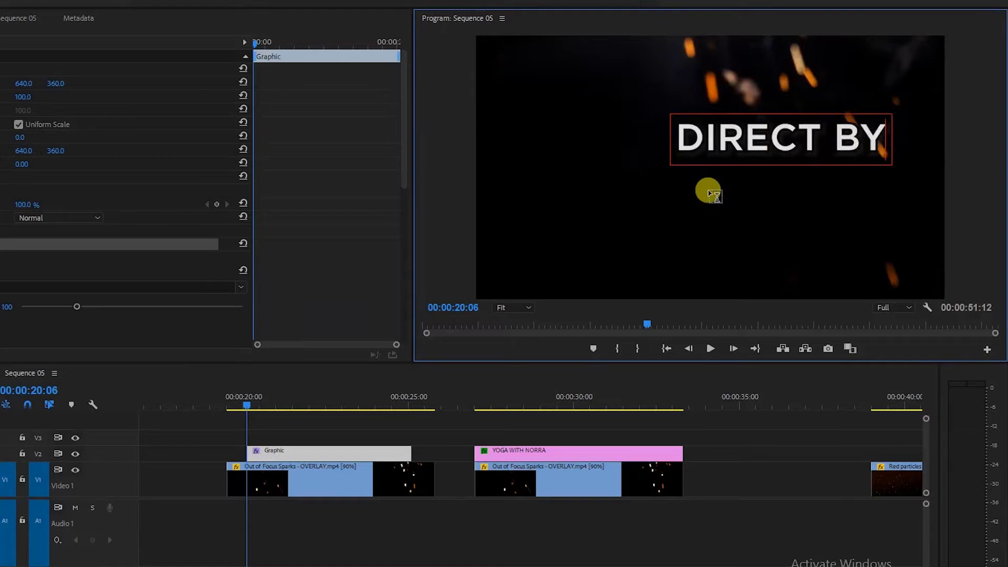
pyautogui.hotkey('ctrl', 'a')
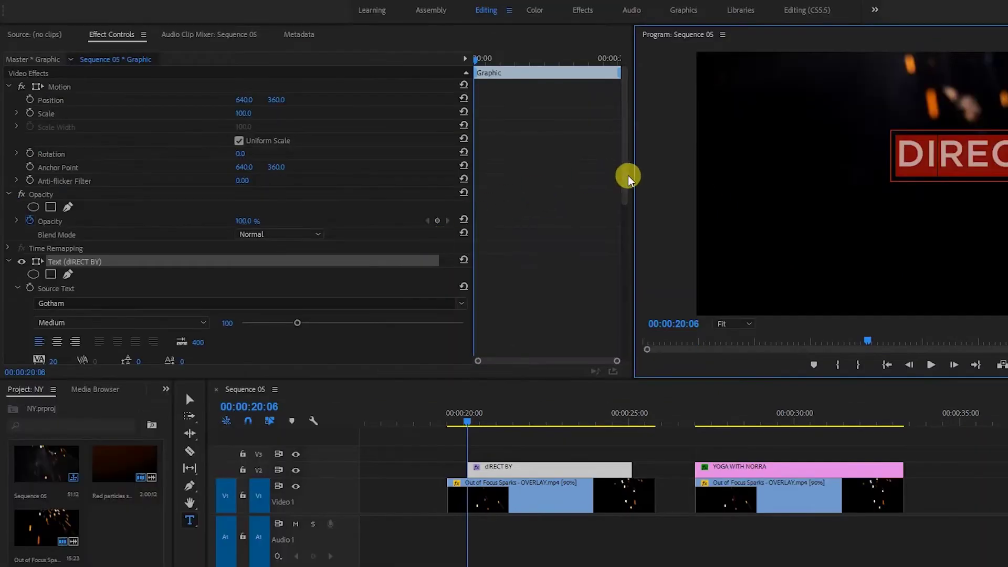
pyautogui.scroll(-10, 629, 178)
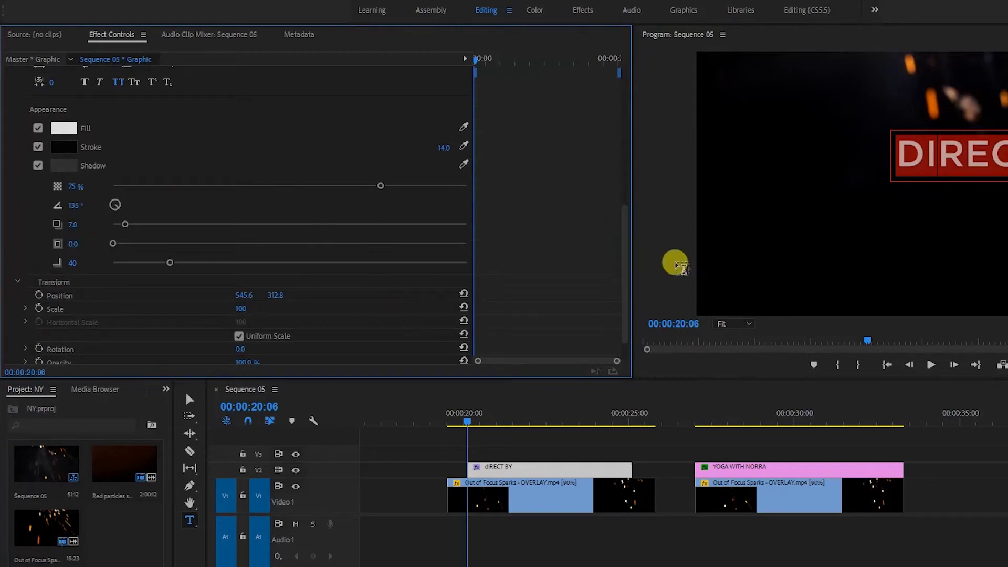
# Centre-align the DIRECT BY text and centre the title in the frame at 635.1, 389.3
pyautogui.moveTo(626, 292); pyautogui.dragTo(628, 205)
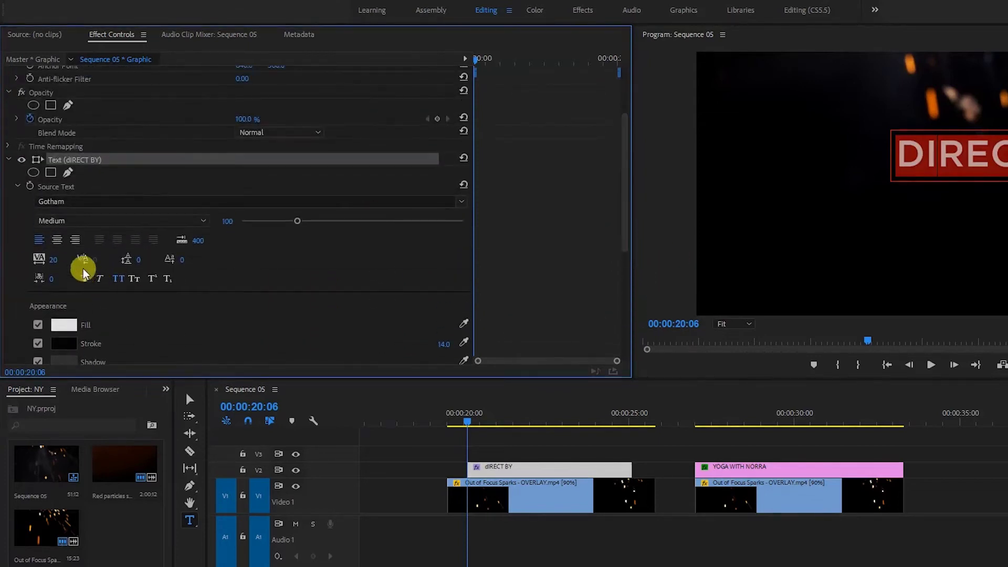
pyautogui.click(58, 240)
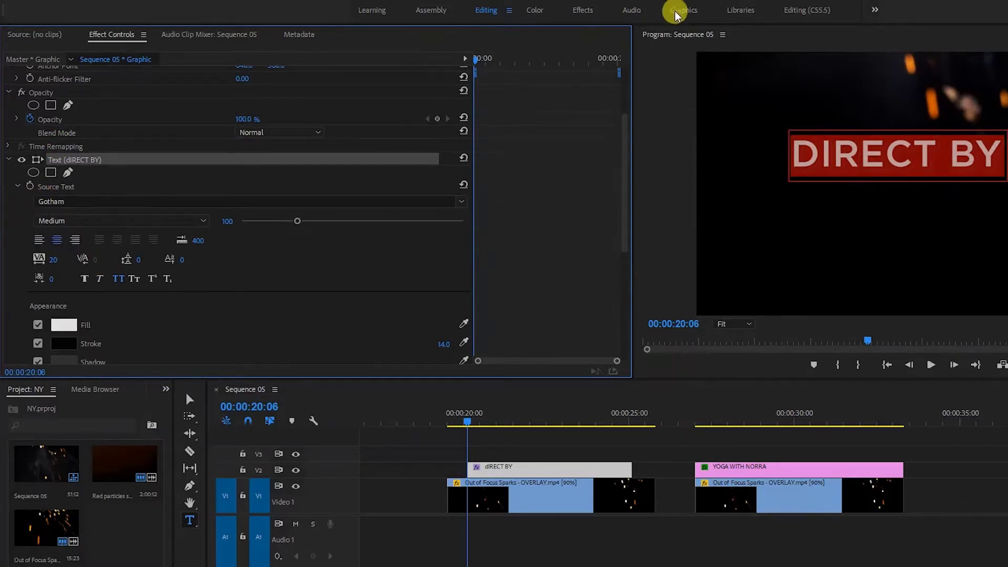
pyautogui.click(692, 10)
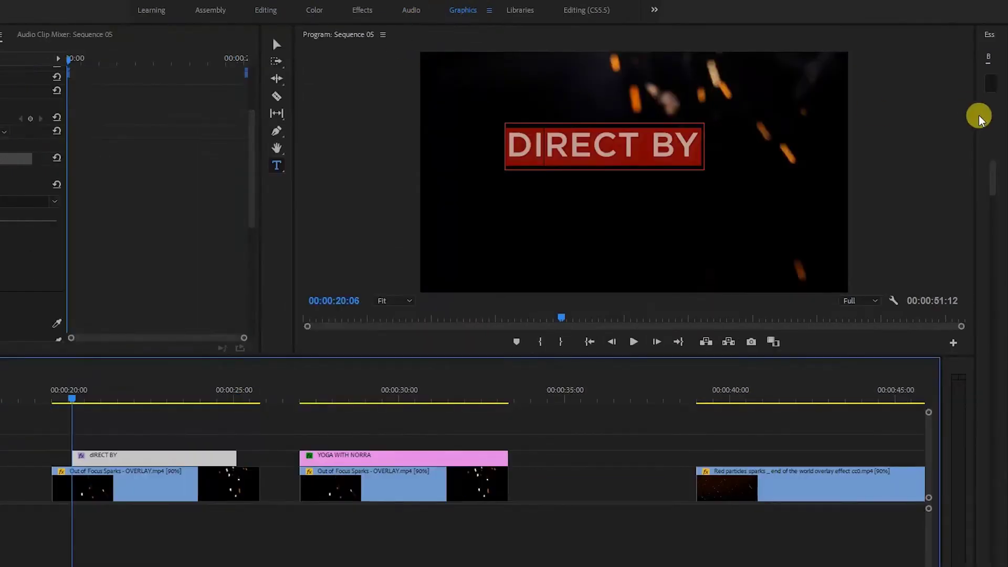
pyautogui.moveTo(975, 116); pyautogui.dragTo(628, 166)
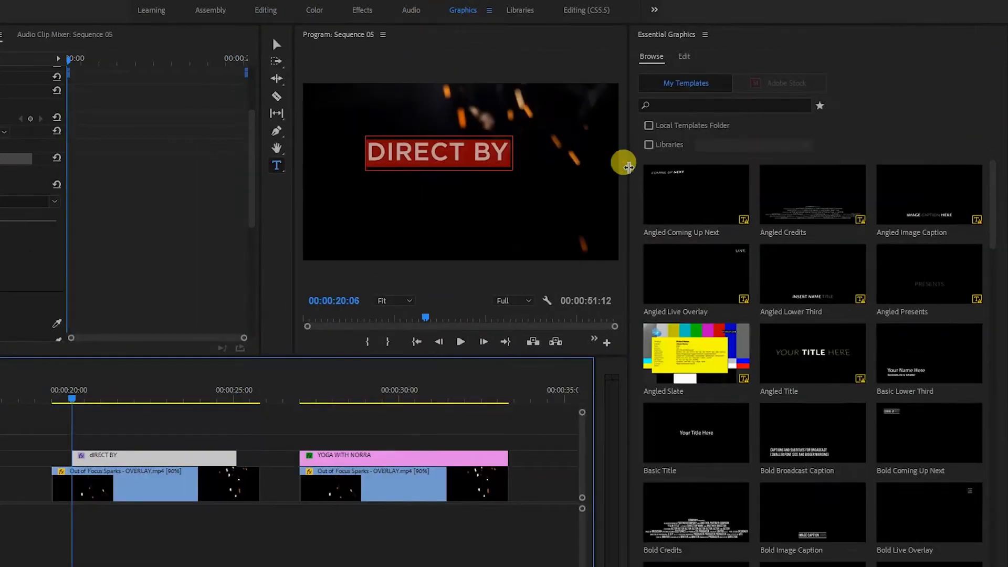
pyautogui.click(680, 56)
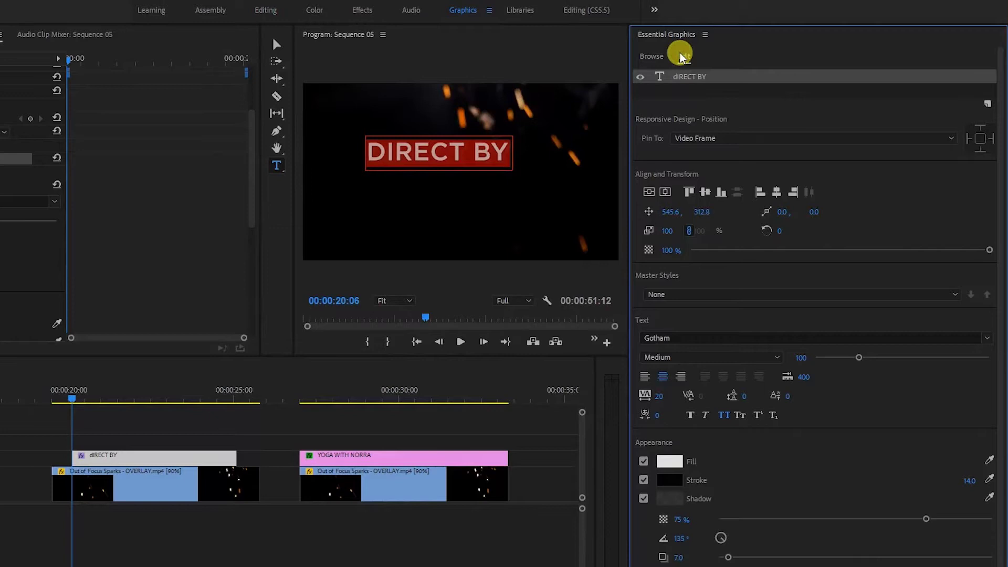
pyautogui.click(651, 192)
pyautogui.click(666, 193)
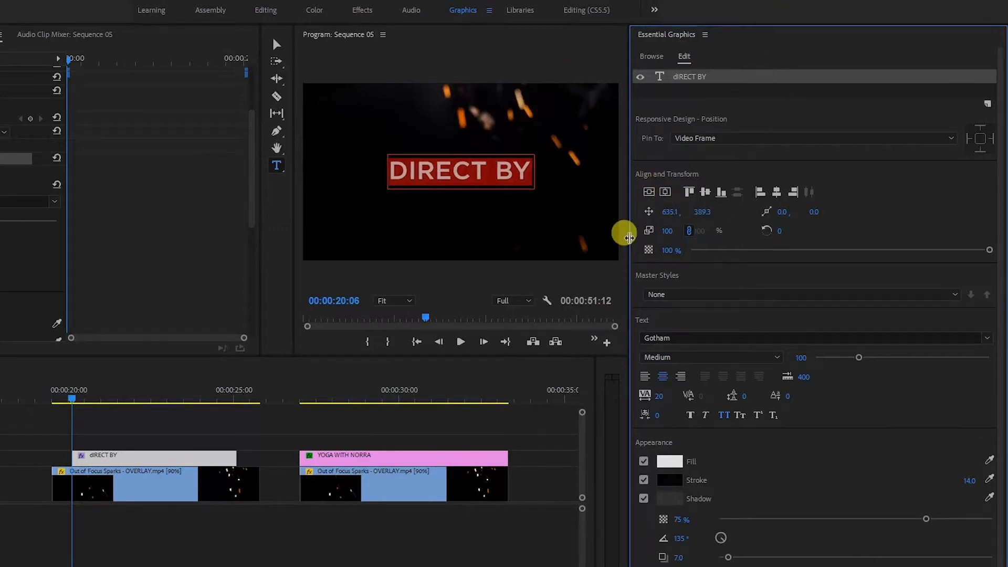
# Style DIRECT BY in Bebas Neue faux italic with Scale 63 and Tracking 293
pyautogui.click(989, 340)
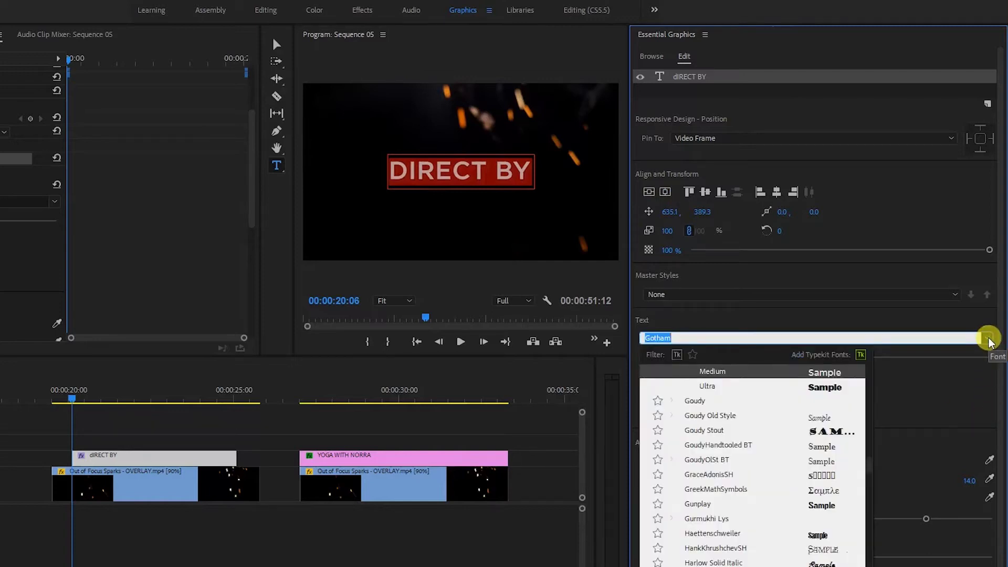
pyautogui.write('bEB')
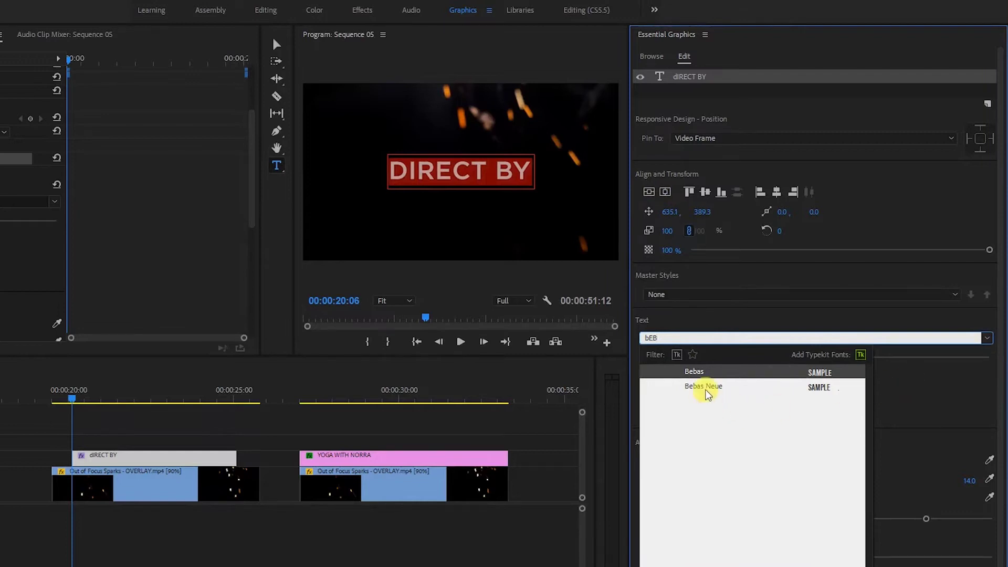
pyautogui.click(707, 388)
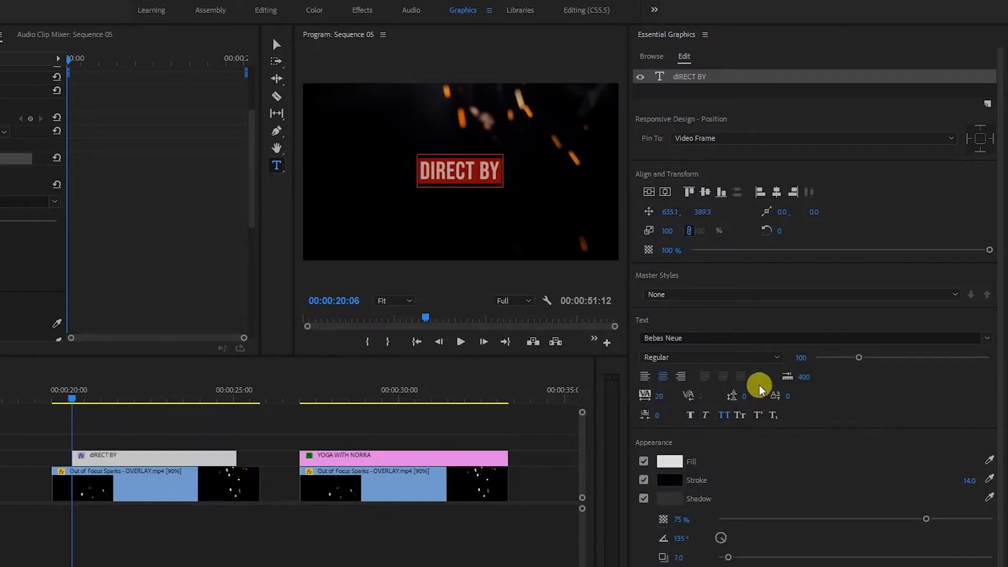
pyautogui.click(704, 415)
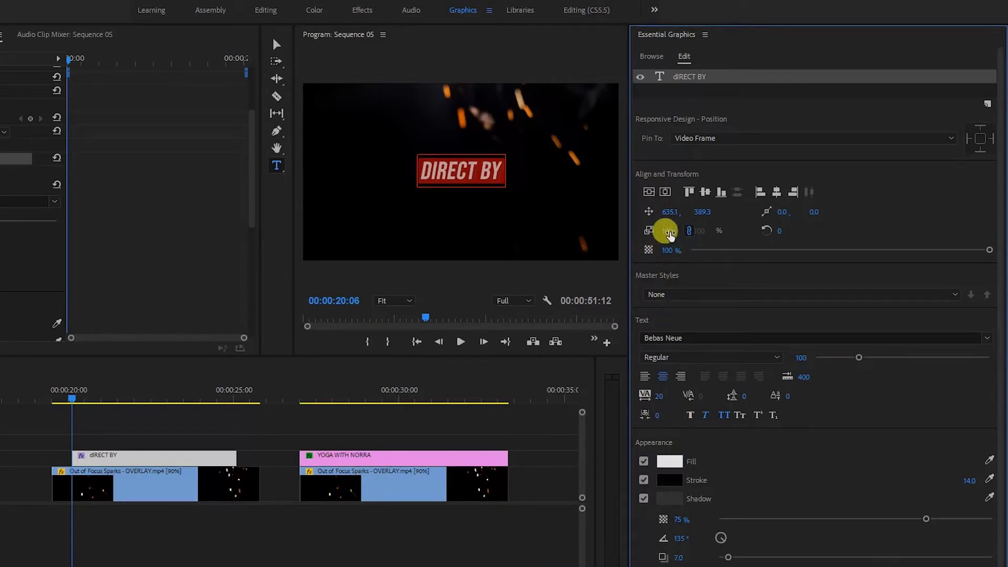
pyautogui.moveTo(669, 231); pyautogui.dragTo(650, 231)
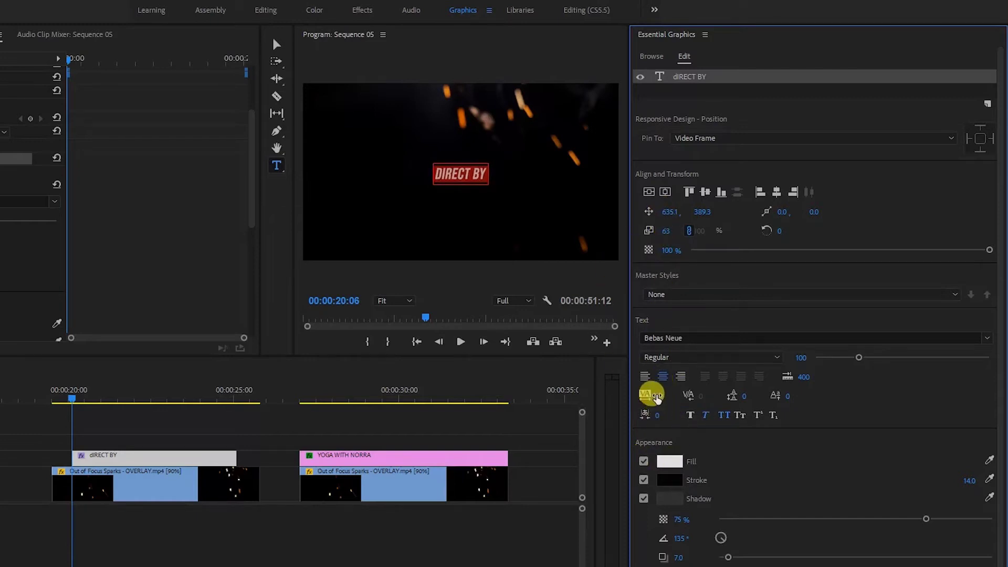
pyautogui.moveTo(659, 396); pyautogui.dragTo(682, 395)
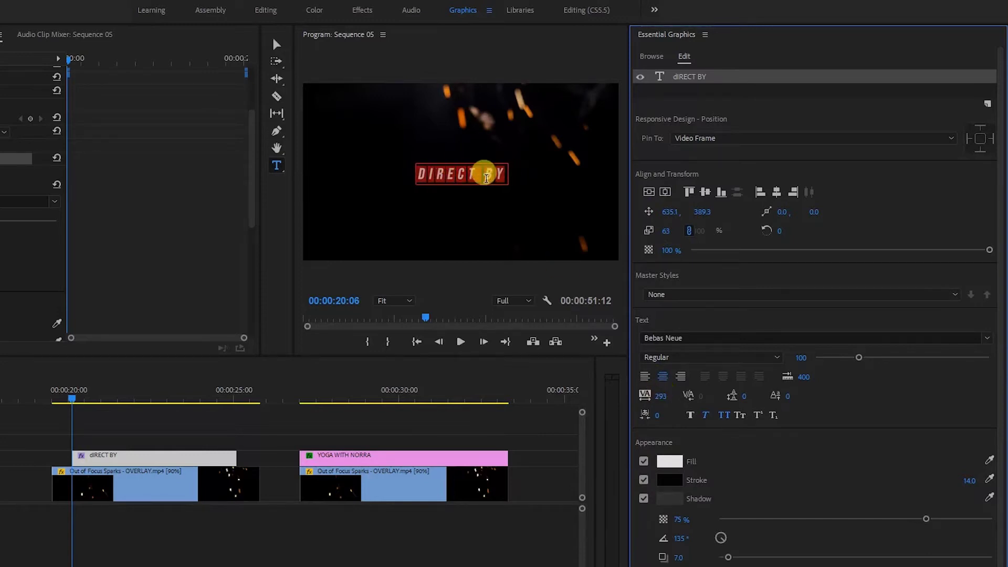
pyautogui.click(483, 199)
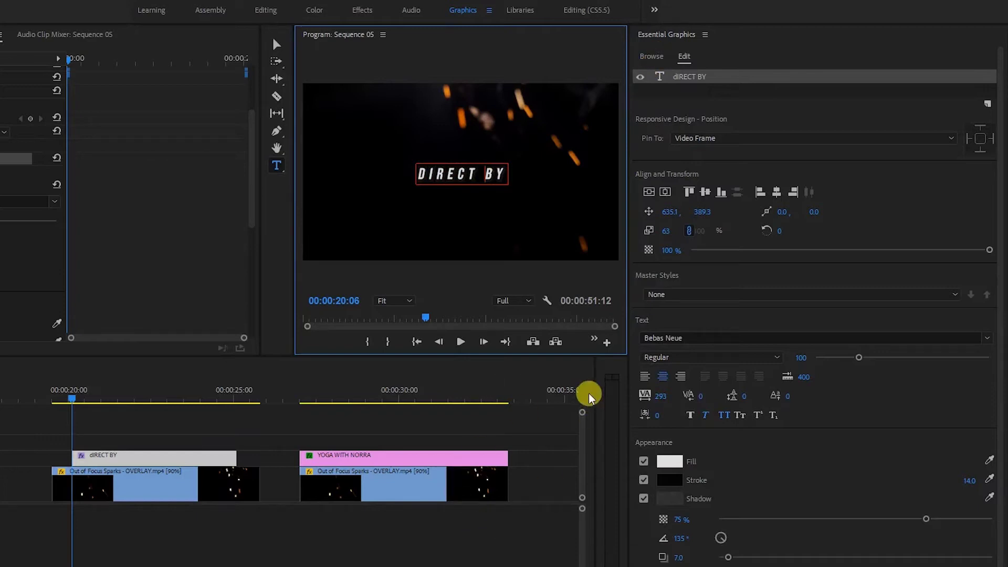
# Extend the DIRECT BY clip's start and end to match the Out of Focus Sparks clip
pyautogui.moveTo(627, 379); pyautogui.dragTo(906, 372)
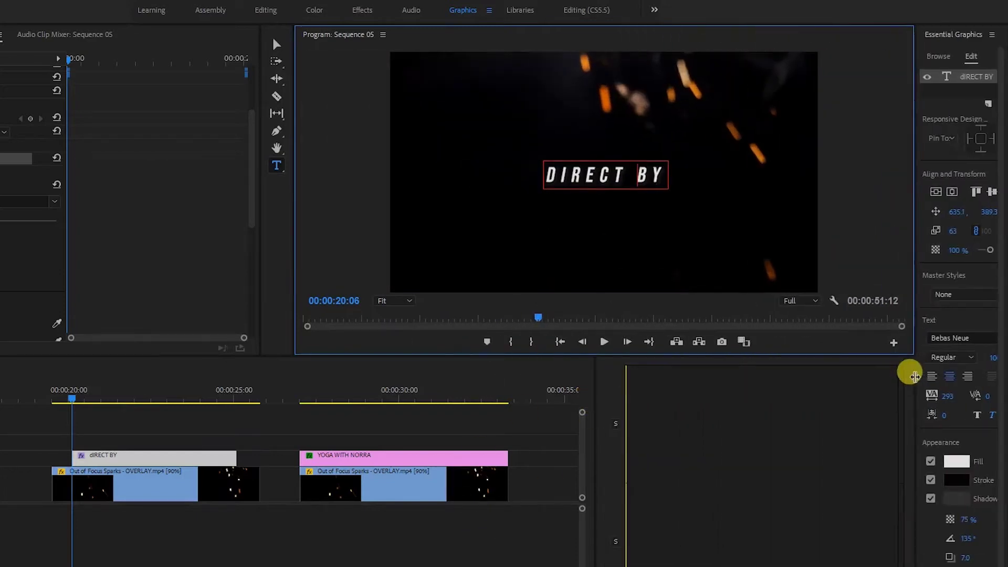
pyautogui.moveTo(595, 423); pyautogui.dragTo(883, 418)
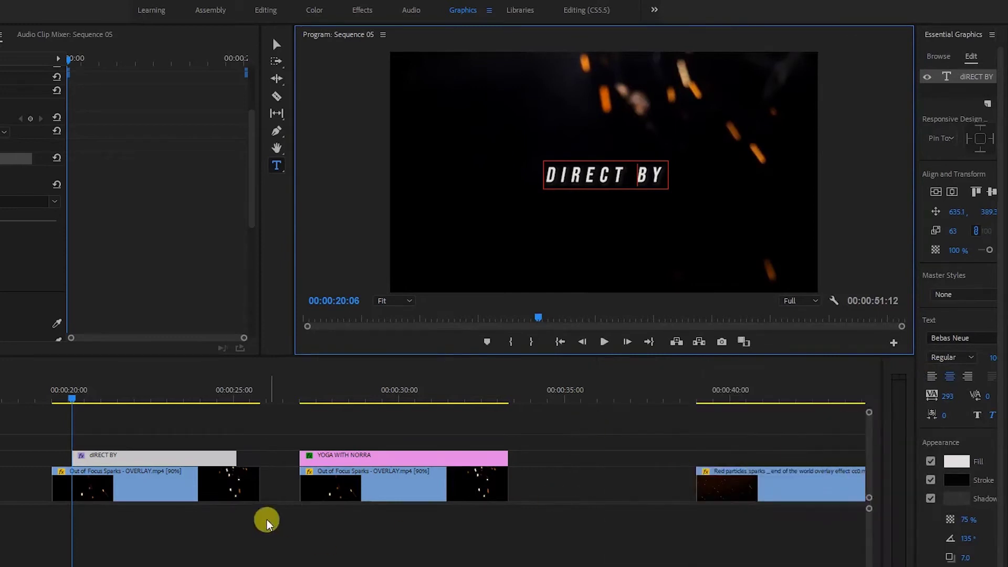
pyautogui.scroll(3, 48, 455)
pyautogui.scroll(2, 61, 459)
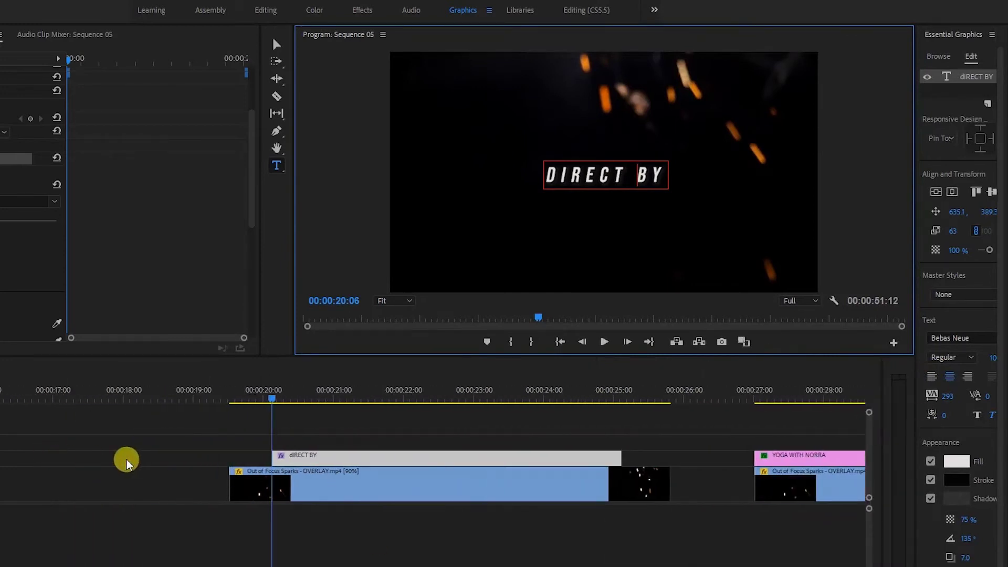
pyautogui.click(271, 404)
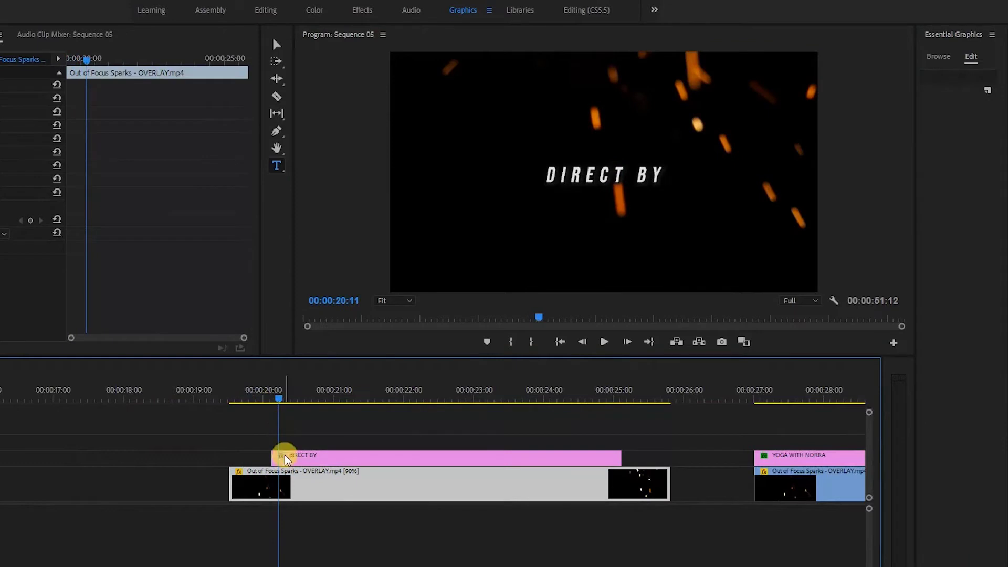
pyautogui.moveTo(273, 458); pyautogui.dragTo(229, 459)
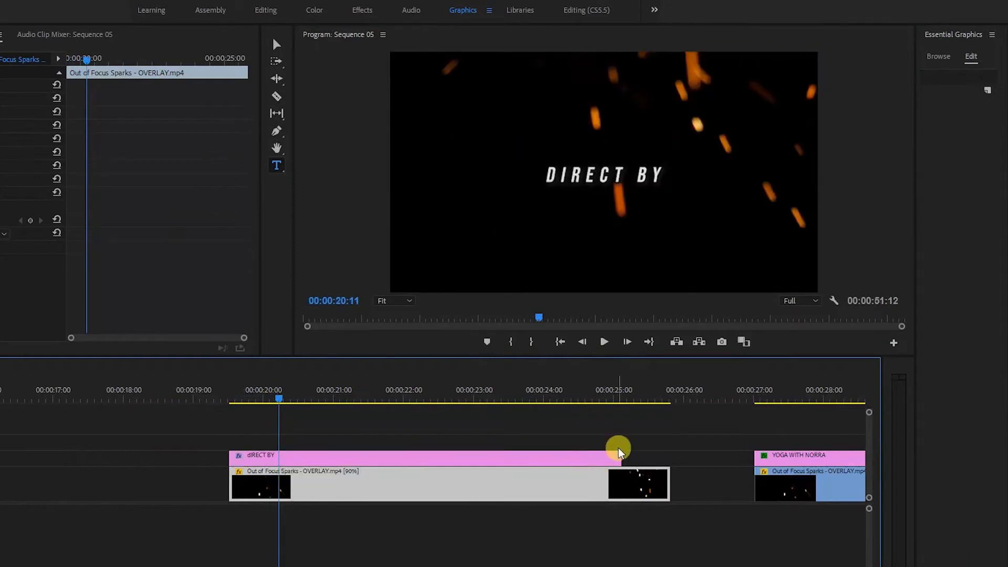
pyautogui.moveTo(619, 453); pyautogui.dragTo(669, 452)
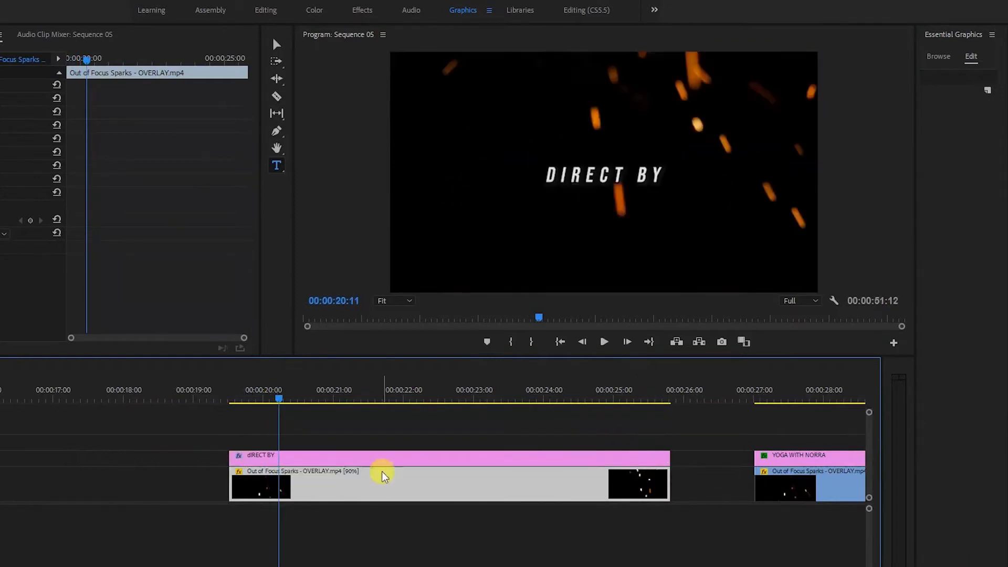
pyautogui.moveTo(219, 406)
pyautogui.mouseDown()
pyautogui.moveTo(523, 428)
pyautogui.moveTo(237, 480)
pyautogui.mouseUp()
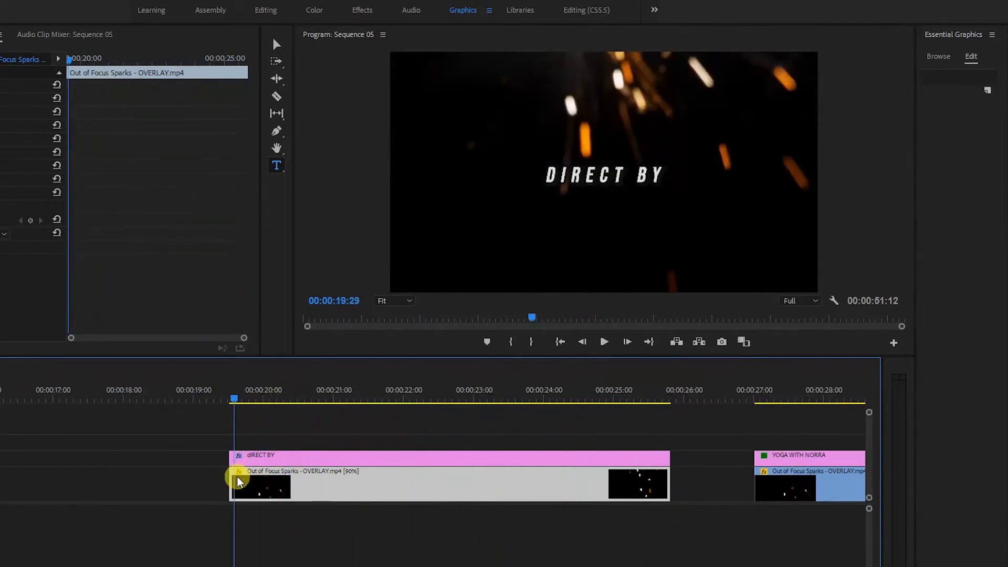
pyautogui.click(238, 456)
pyautogui.moveTo(247, 401); pyautogui.dragTo(300, 404)
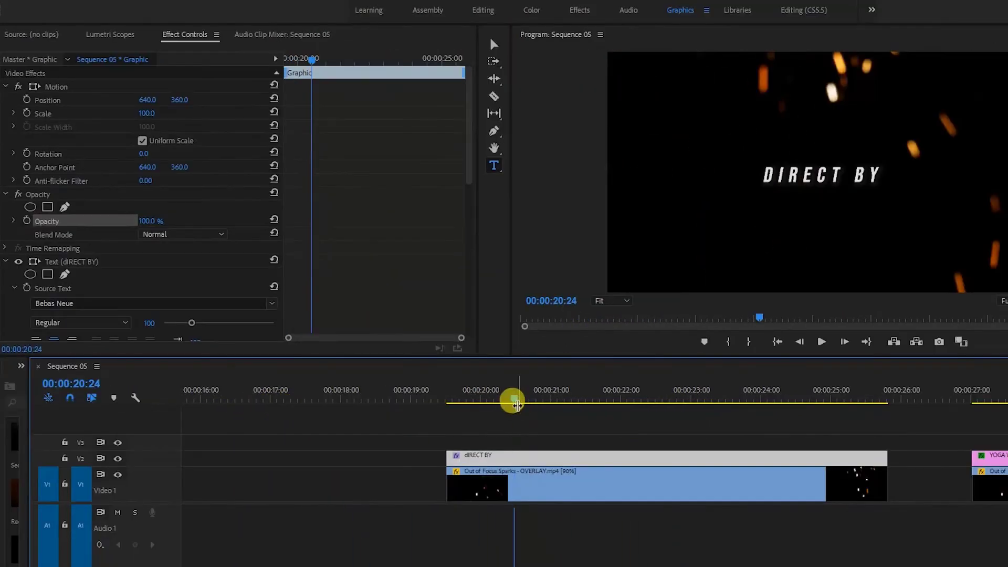
# Keyframe DIRECT BY opacity from 0% at the clip start to 100% near 20:24, and preview it
pyautogui.click(26, 221)
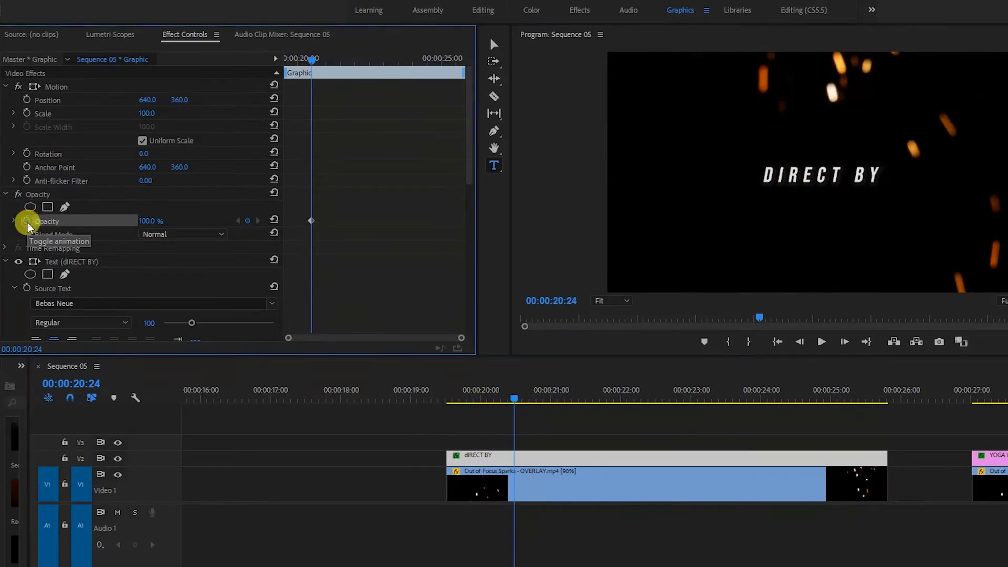
pyautogui.moveTo(514, 400); pyautogui.dragTo(449, 435)
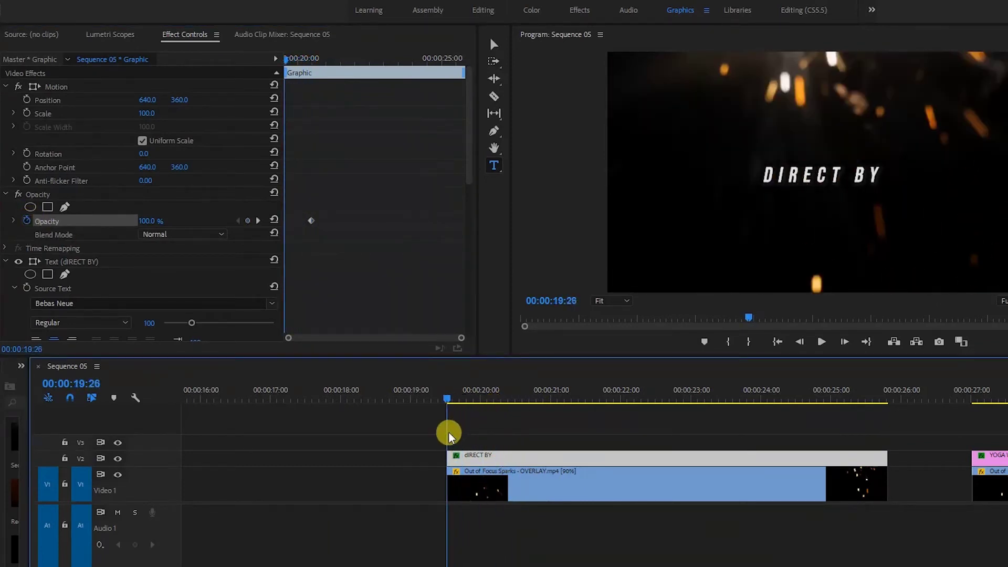
pyautogui.click(149, 222)
pyautogui.write('0')
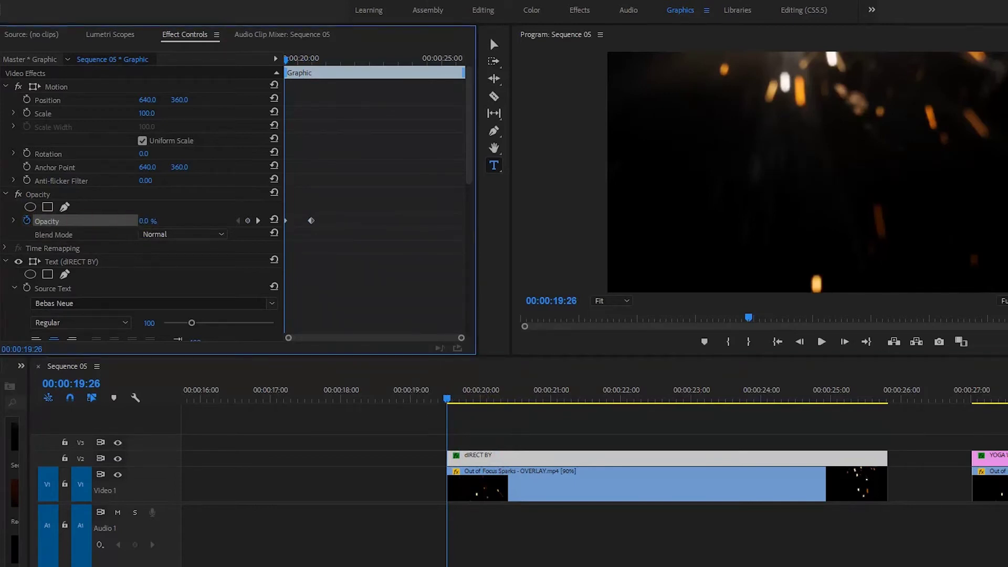
pyautogui.moveTo(449, 401)
pyautogui.mouseDown()
pyautogui.moveTo(475, 403)
pyautogui.moveTo(448, 410)
pyautogui.mouseUp()
pyautogui.press('space')
pyautogui.press('space')
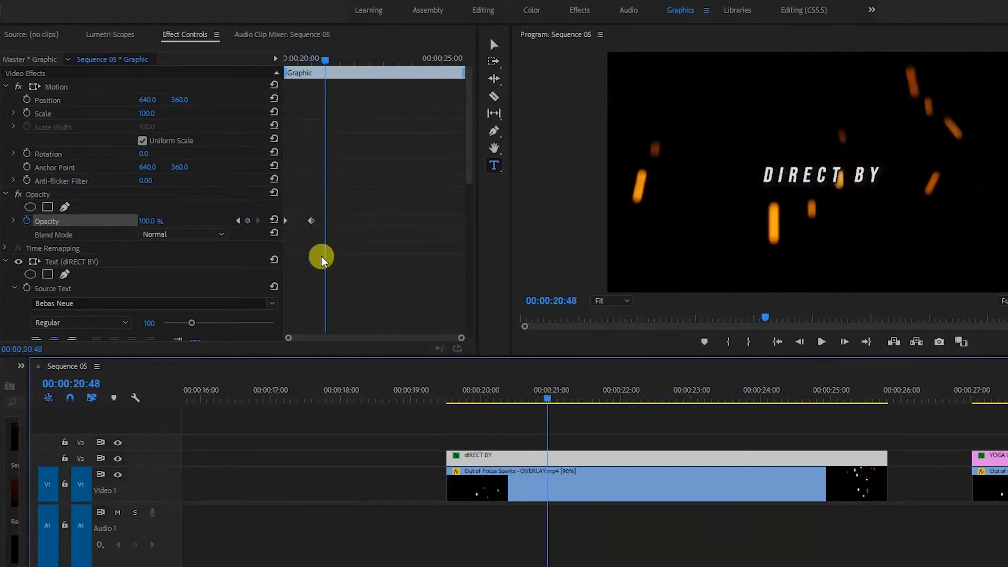
pyautogui.click(316, 223)
pyautogui.moveTo(547, 401); pyautogui.dragTo(452, 429)
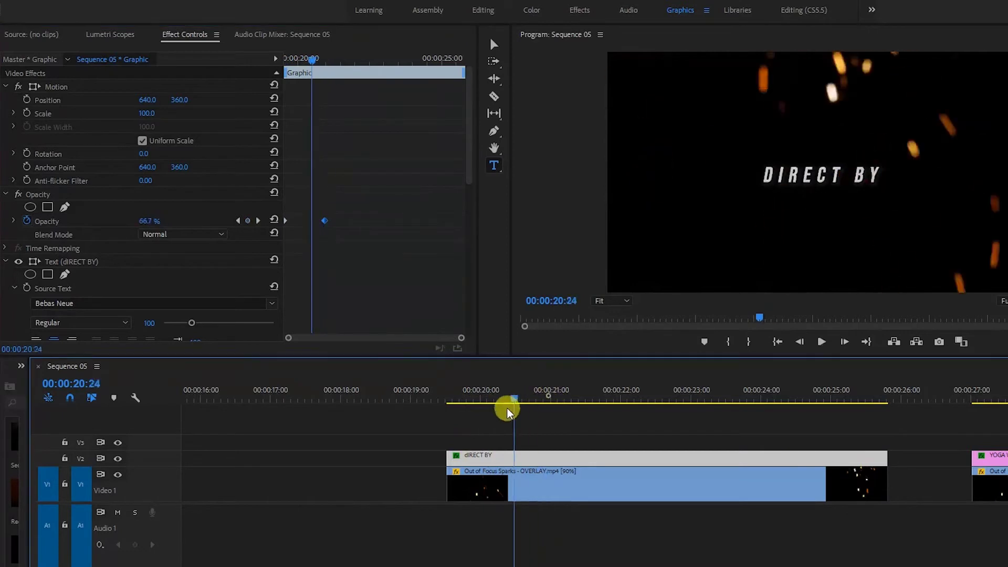
pyautogui.press('space')
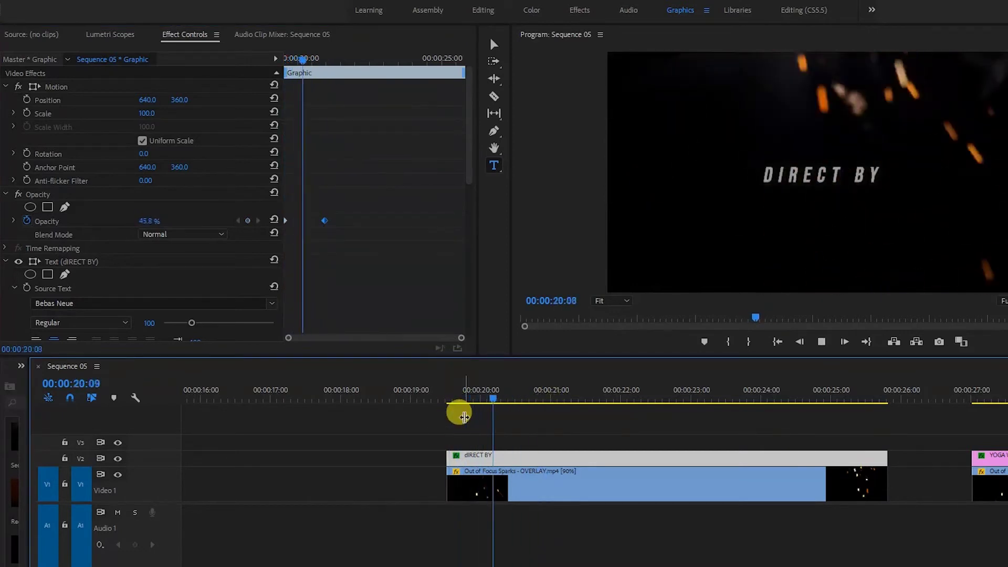
pyautogui.press('space')
pyautogui.moveTo(582, 398); pyautogui.dragTo(450, 443)
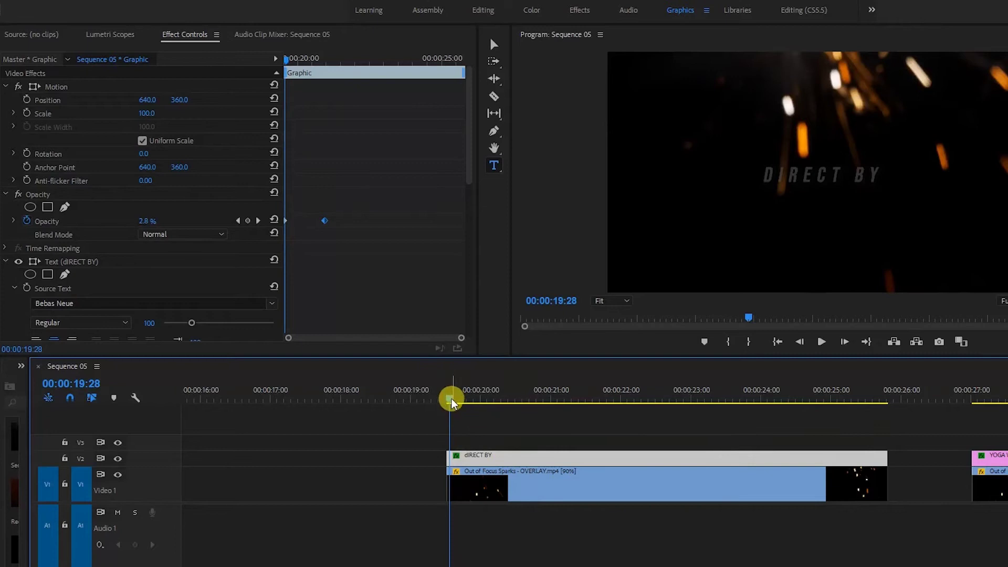
pyautogui.moveTo(451, 402); pyautogui.dragTo(550, 420)
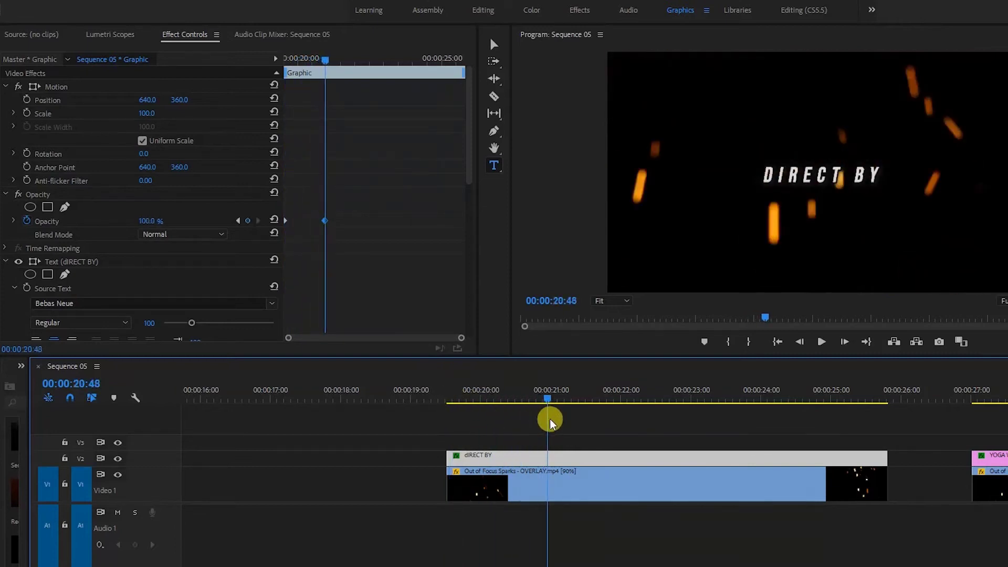
# Keyframe DIRECT BY scale from 45 at the clip start to 100, and preview the animation
pyautogui.click(28, 114)
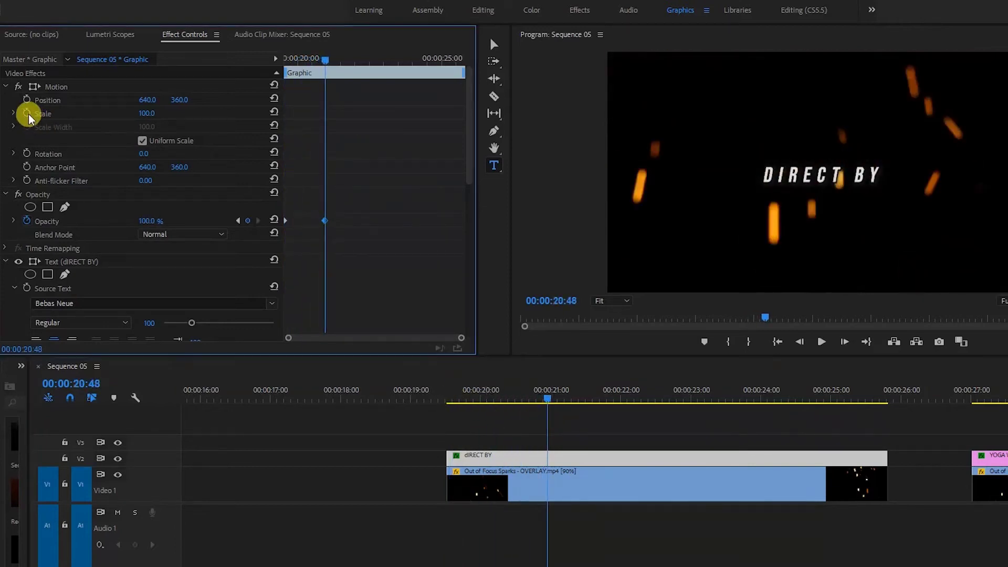
pyautogui.moveTo(544, 398); pyautogui.dragTo(447, 440)
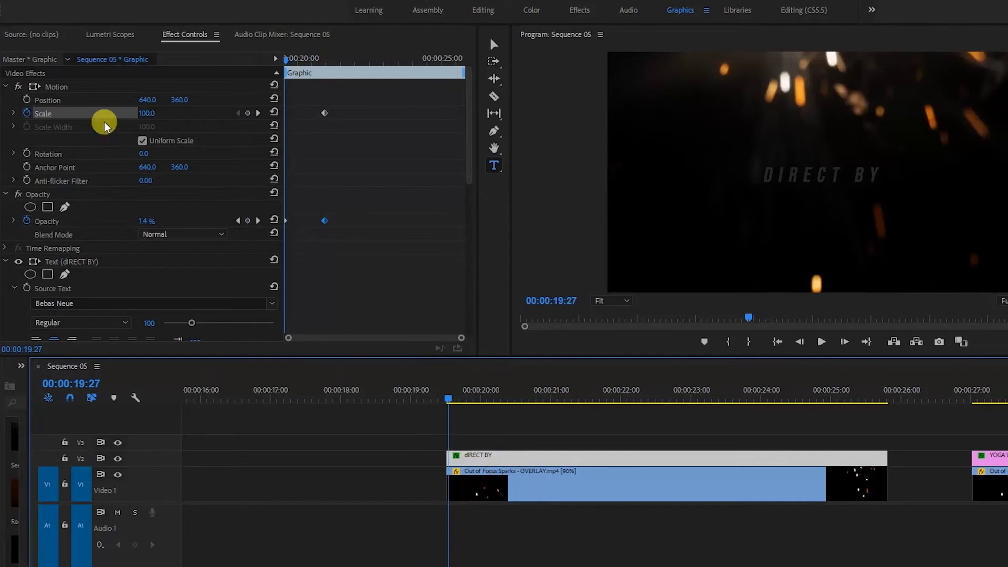
pyautogui.click(147, 113)
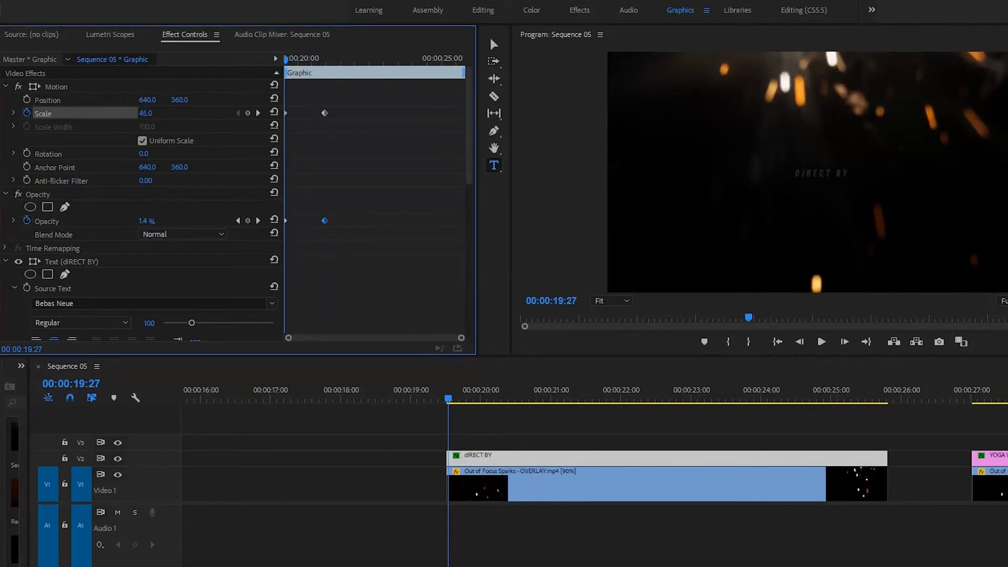
pyautogui.press('space')
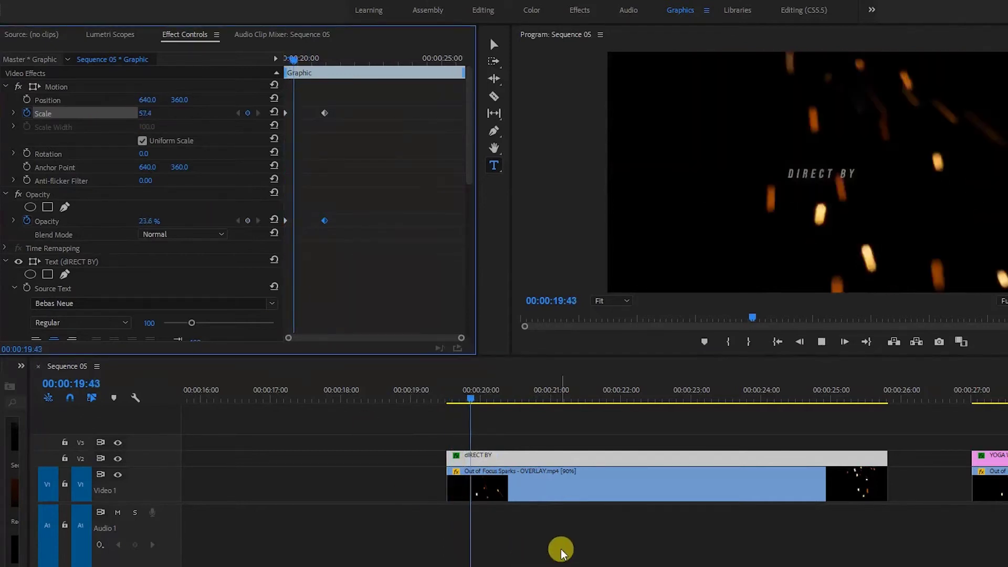
pyautogui.press('space')
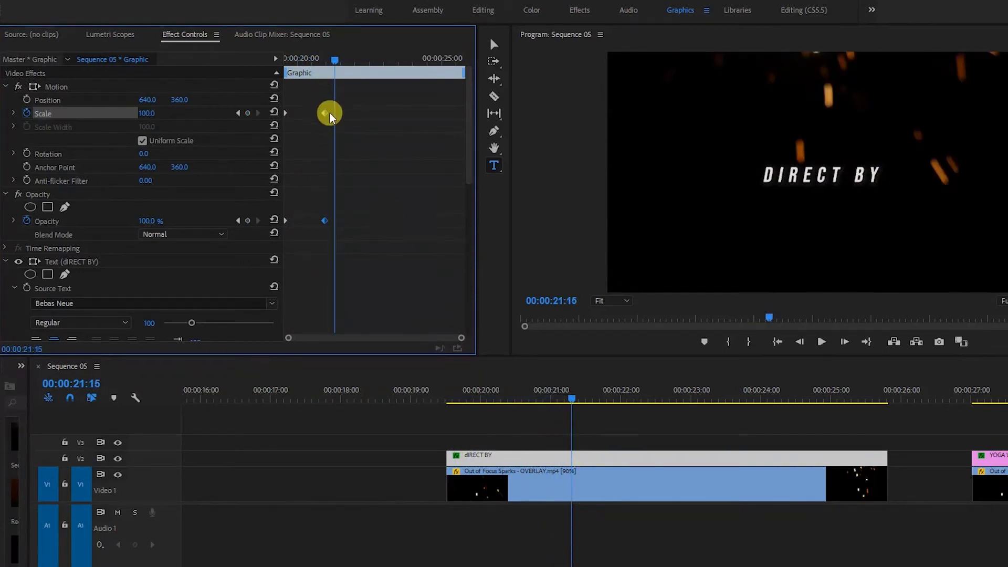
pyautogui.moveTo(572, 399); pyautogui.dragTo(883, 397)
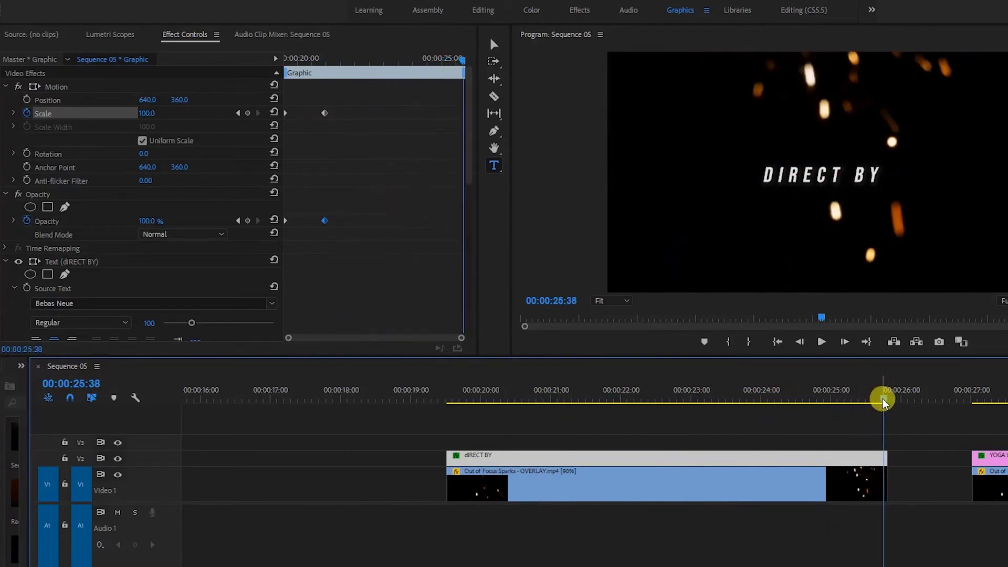
pyautogui.moveTo(884, 400); pyautogui.dragTo(870, 400)
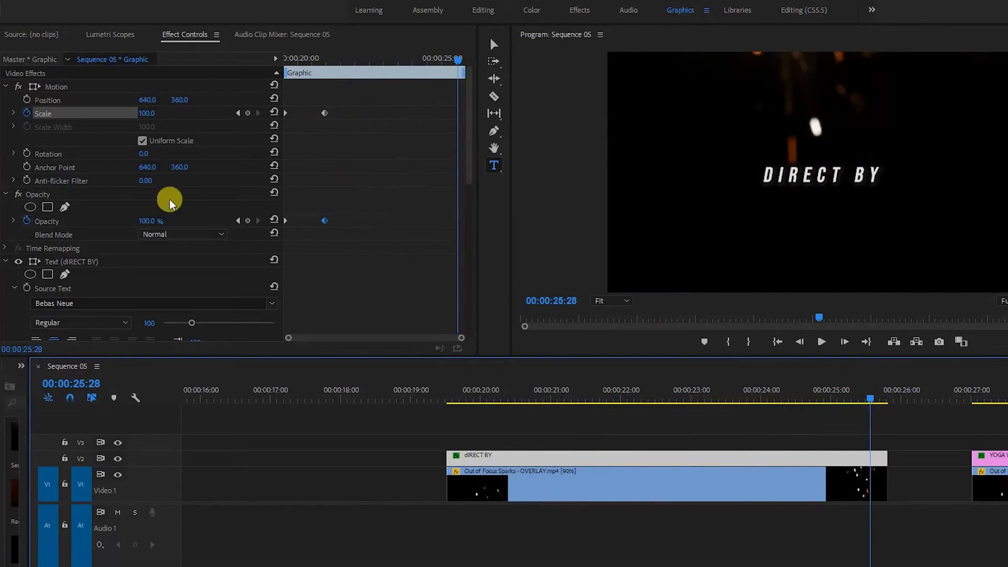
# Add an opacity keyframe near 24:27 and fade DIRECT BY to 0% at its last frame
pyautogui.click(247, 220)
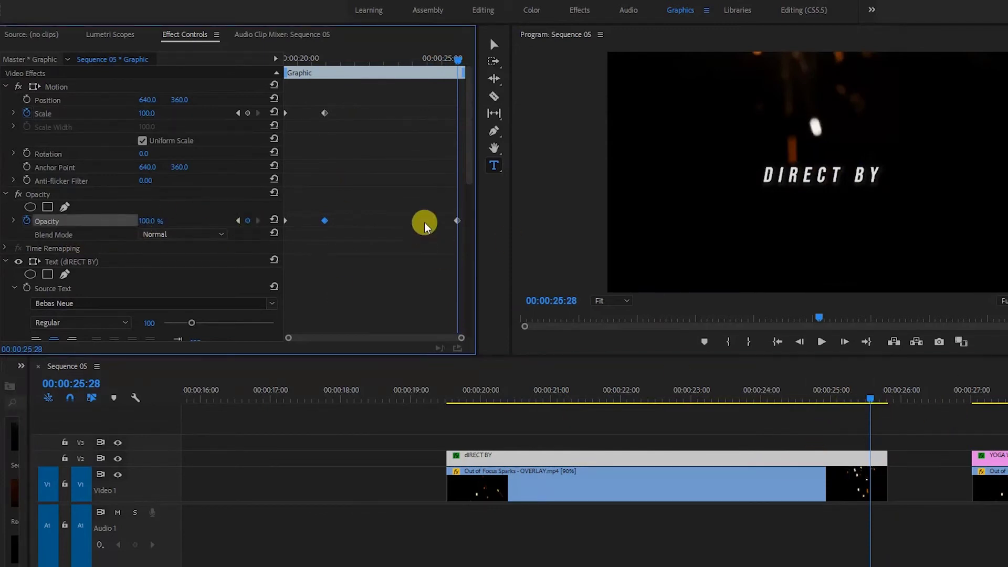
pyautogui.moveTo(457, 223); pyautogui.dragTo(429, 227)
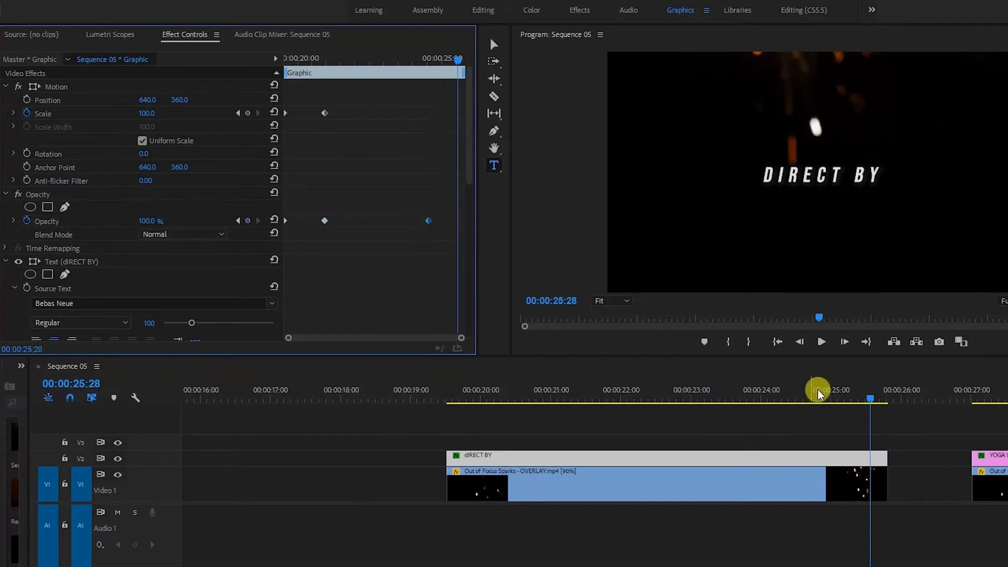
pyautogui.moveTo(870, 399); pyautogui.dragTo(886, 408)
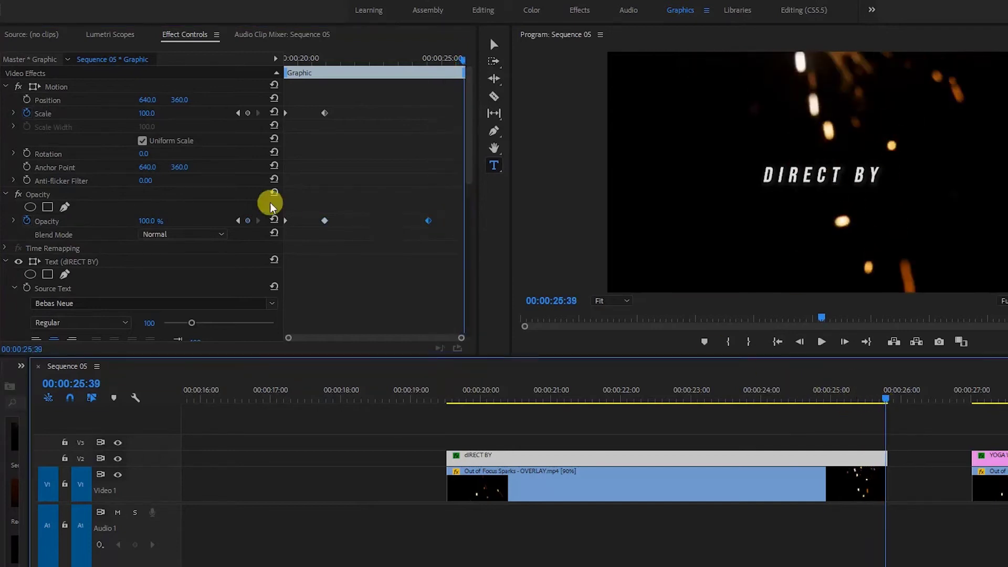
pyautogui.click(160, 221)
pyautogui.moveTo(148, 221); pyautogui.dragTo(126, 221)
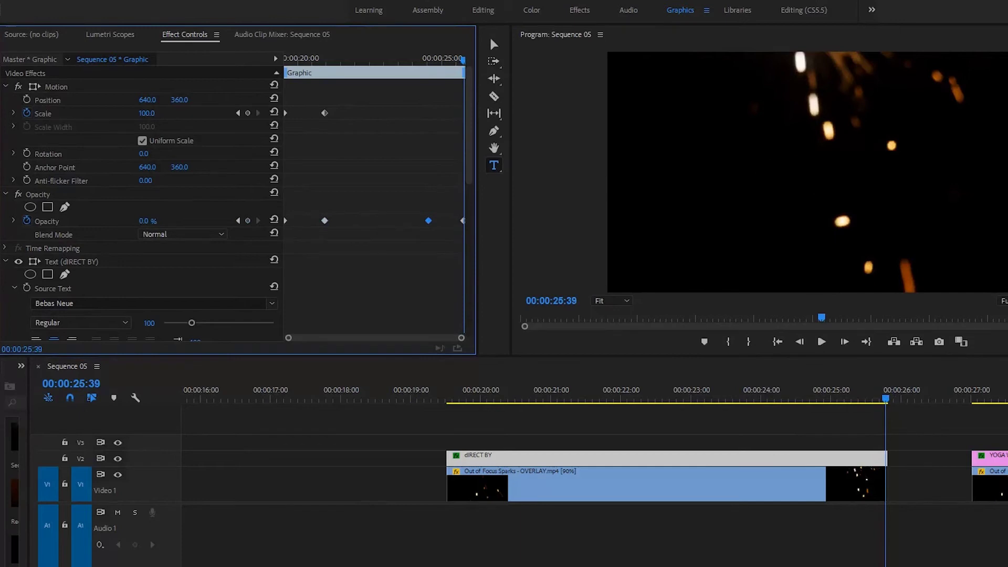
pyautogui.moveTo(889, 400); pyautogui.dragTo(800, 417)
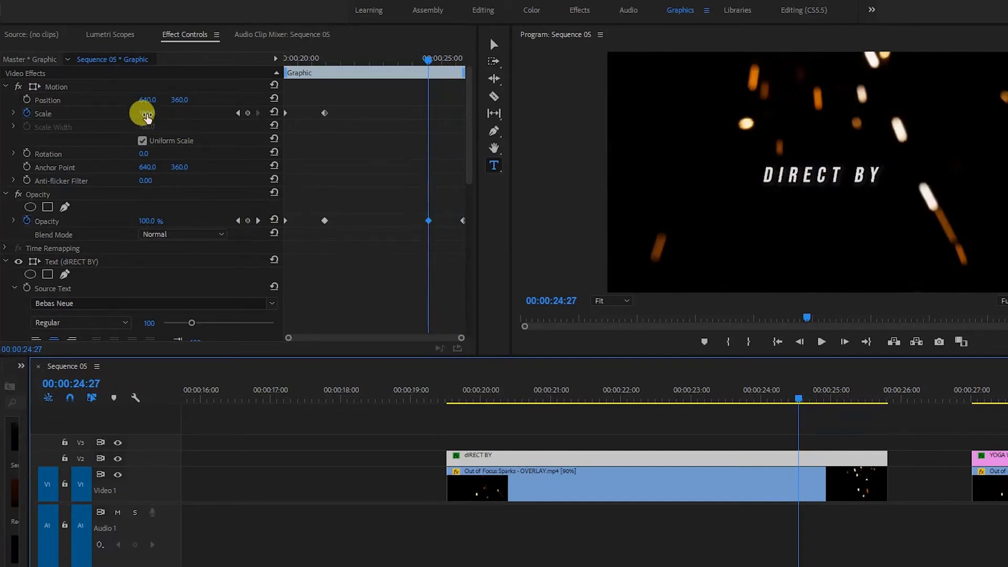
# Move the 100 scale keyframe later in the clip and preview the title animation
pyautogui.moveTo(324, 113)
pyautogui.mouseDown()
pyautogui.moveTo(459, 113)
pyautogui.moveTo(464, 138)
pyautogui.mouseUp()
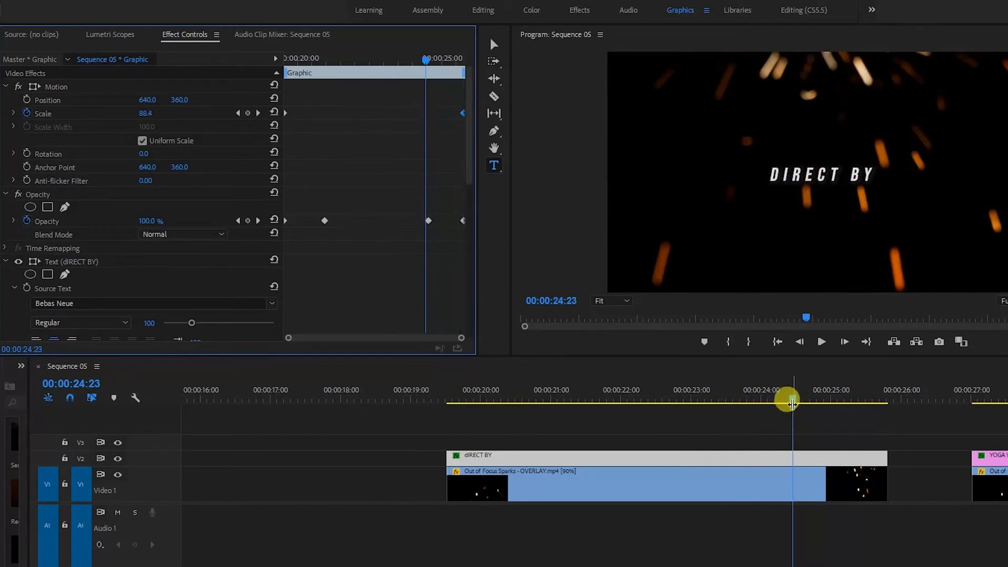
pyautogui.moveTo(791, 403); pyautogui.dragTo(442, 461)
pyautogui.press('space')
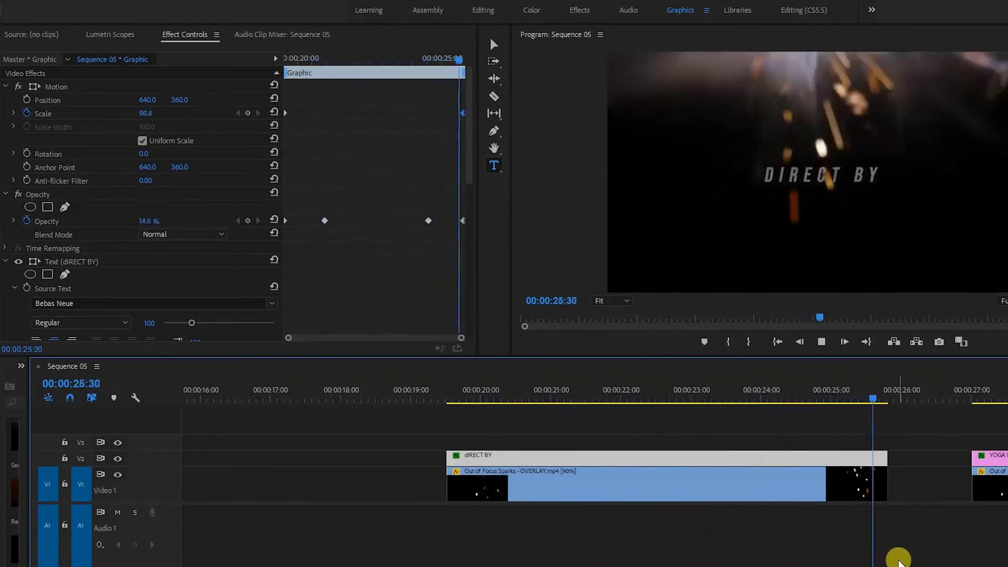
pyautogui.press('space')
pyautogui.moveTo(925, 402); pyautogui.dragTo(443, 495)
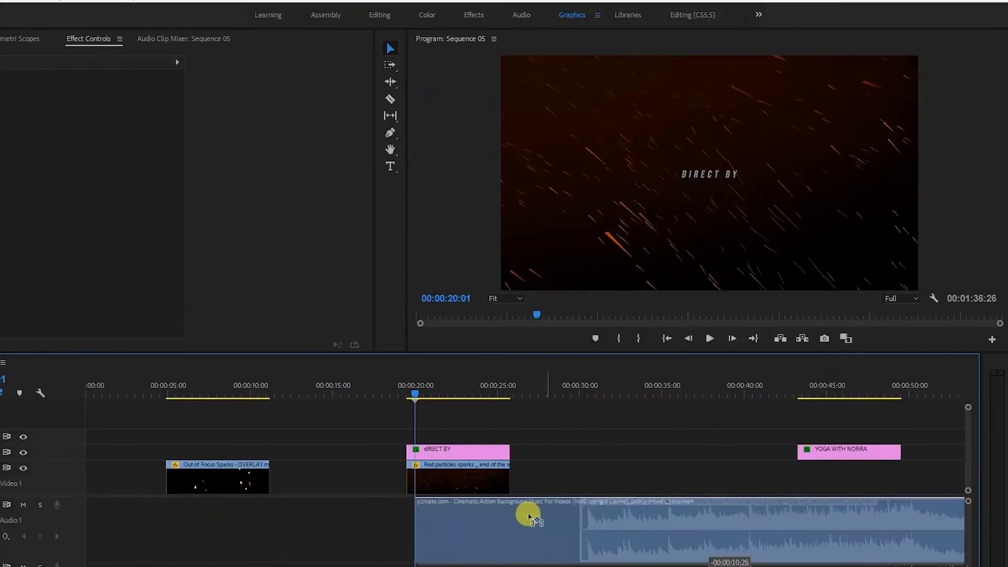
# Add the cinematic background music on A1, play the DIRECT BY section, and switch to the Razor tool
pyautogui.moveTo(530, 517); pyautogui.dragTo(473, 517)
pyautogui.click(410, 397)
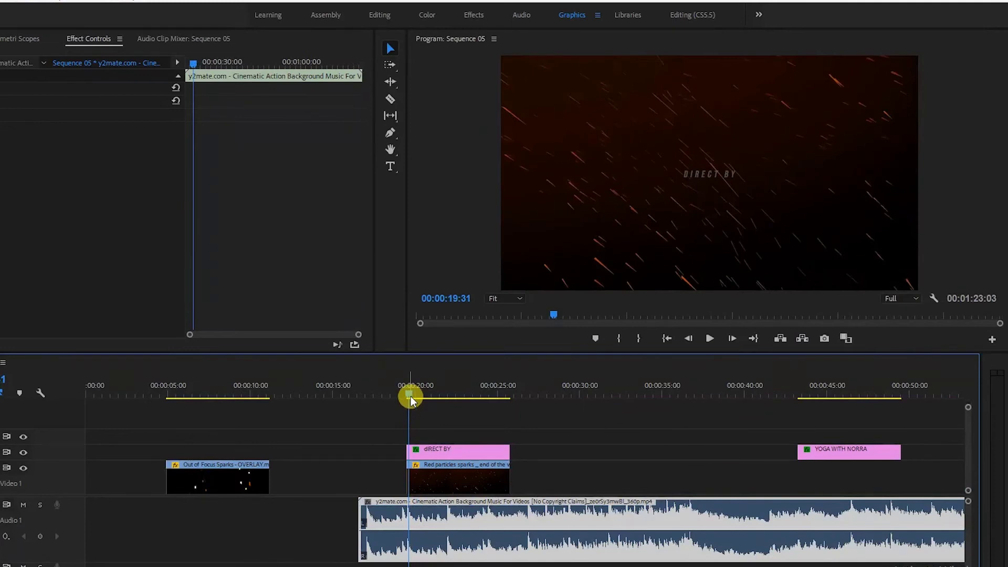
pyautogui.press('space')
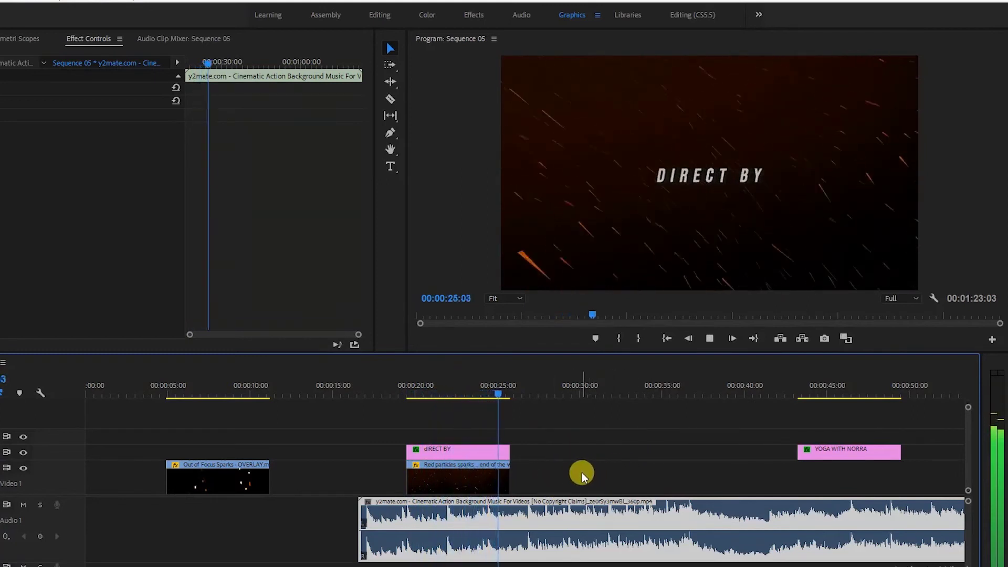
pyautogui.press('space')
pyautogui.press('c')
pyautogui.press('=')
pyautogui.press('=')
# Razor-cut the music at the title's start and end, and delete the audio outside it
pyautogui.click(526, 523)
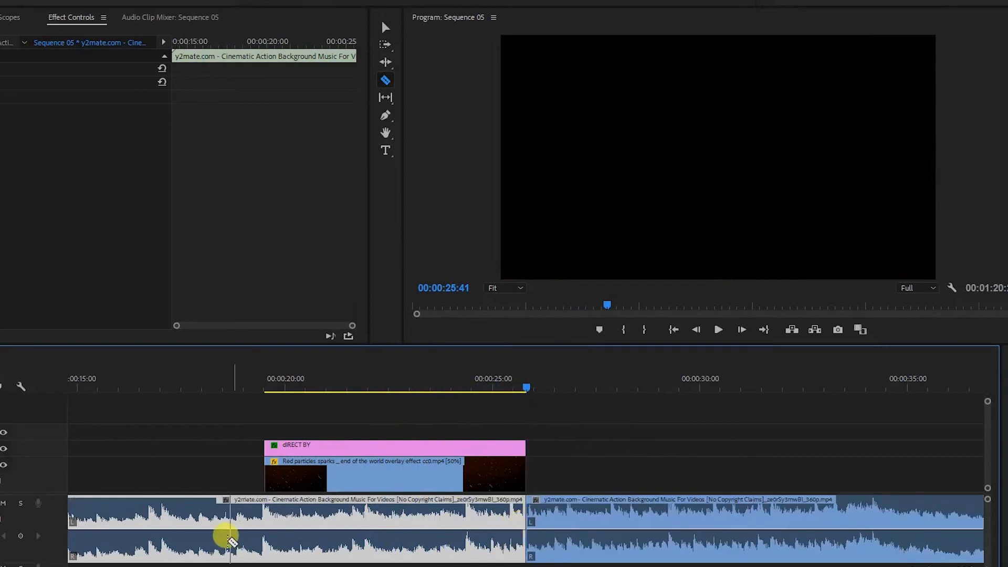
pyautogui.click(264, 522)
pyautogui.press('v')
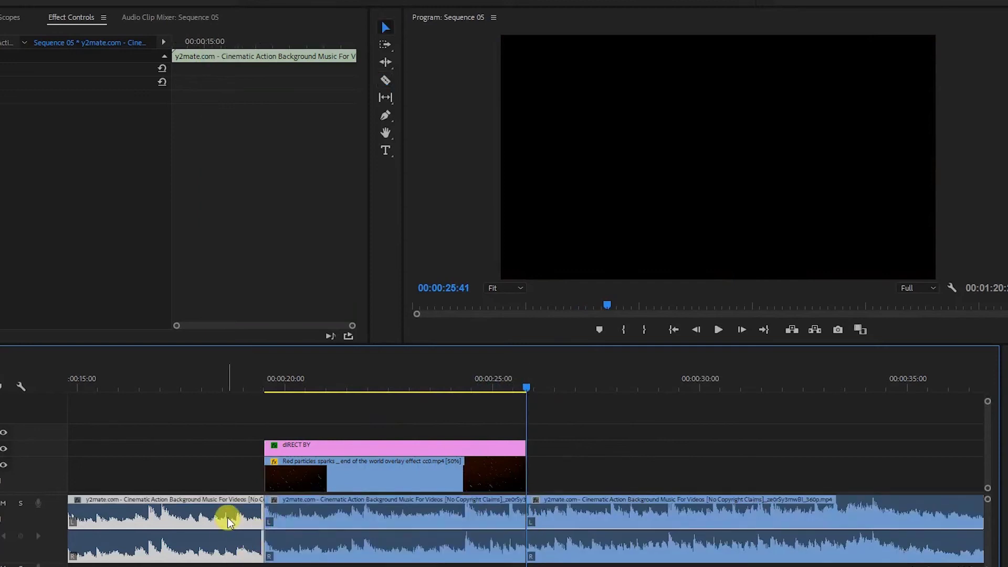
pyautogui.press('Delete')
pyautogui.click(606, 528)
pyautogui.press('Delete')
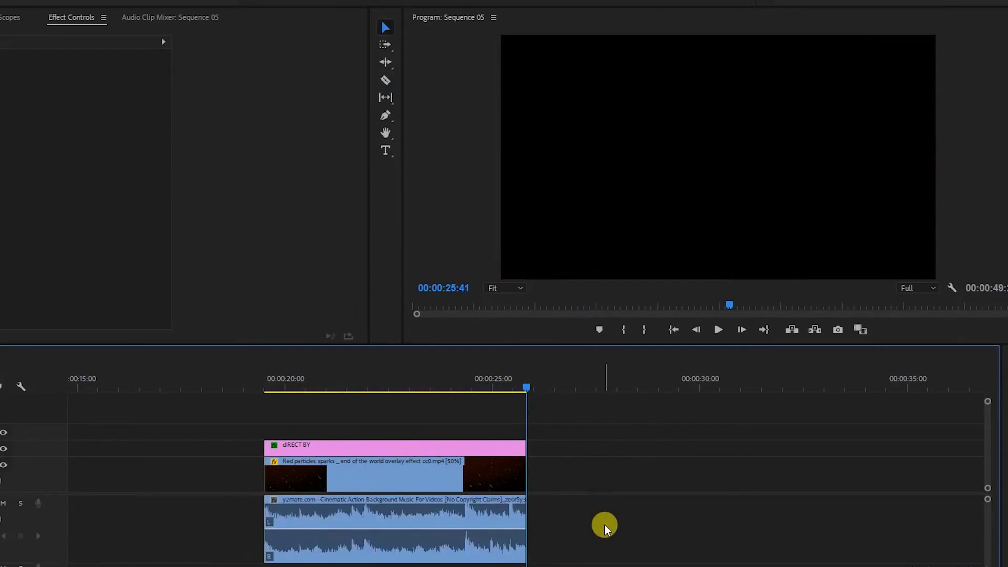
# Scrub through and play back the trimmed DIRECT BY section to check the music
pyautogui.keyDown('alt'); pyautogui.scroll(2, 227, 499); pyautogui.keyUp('alt')
pyautogui.keyDown('alt'); pyautogui.scroll(2, 227, 500); pyautogui.keyUp('alt')
pyautogui.click(282, 382)
pyautogui.moveTo(282, 382)
pyautogui.mouseDown()
pyautogui.moveTo(656, 433)
pyautogui.moveTo(310, 498)
pyautogui.moveTo(289, 494)
pyautogui.mouseUp()
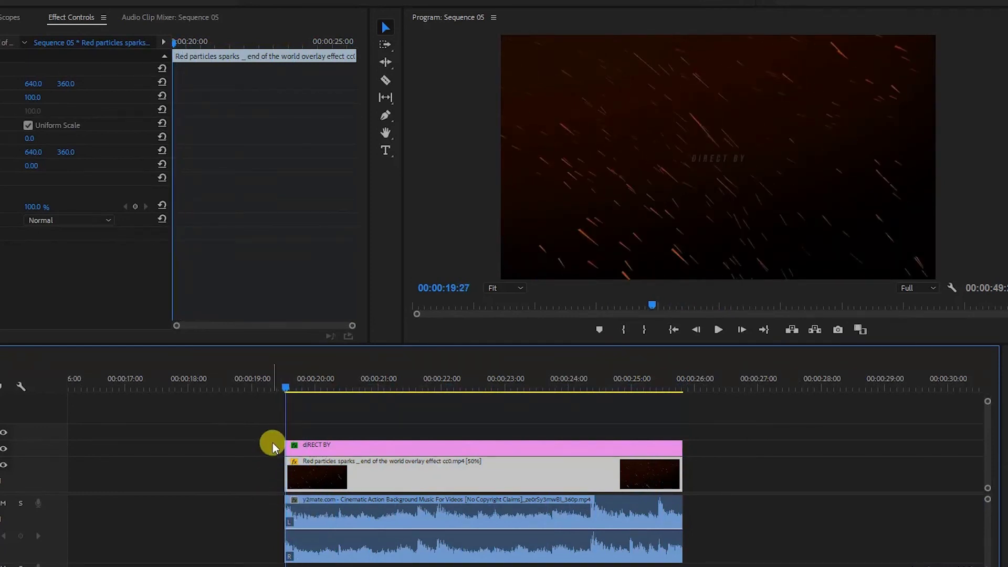
pyautogui.press('space')
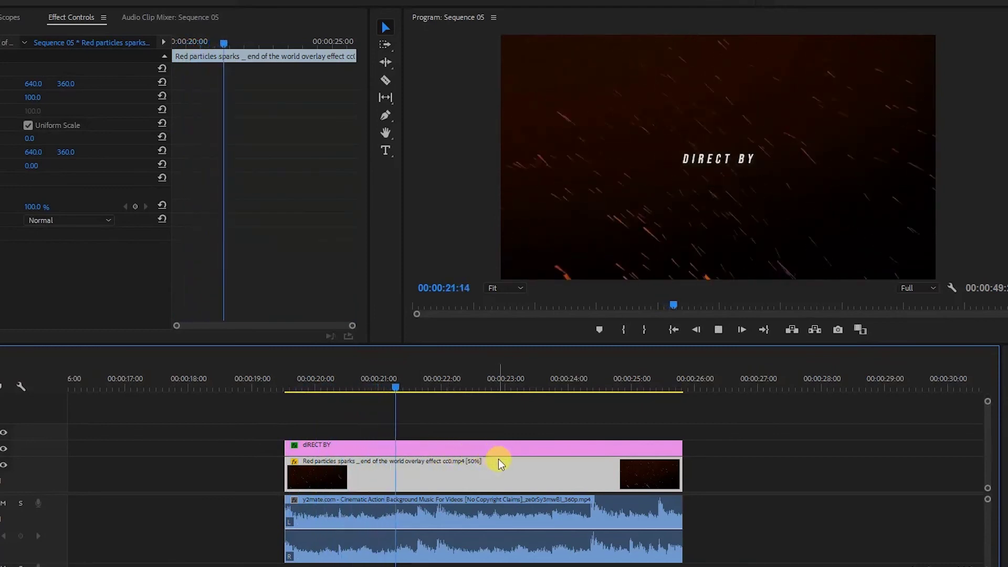
pyautogui.press('space')
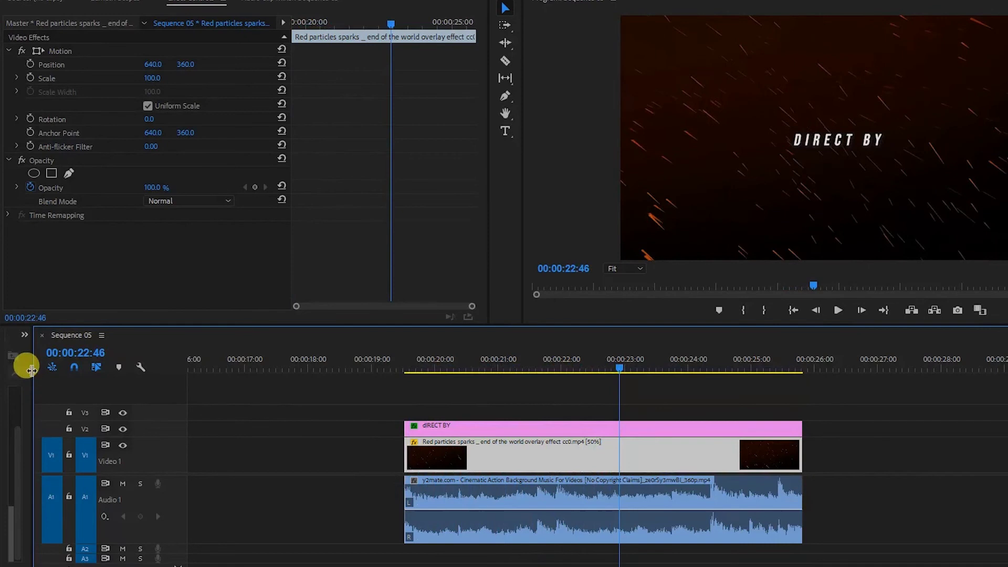
pyautogui.moveTo(34, 376); pyautogui.dragTo(206, 350)
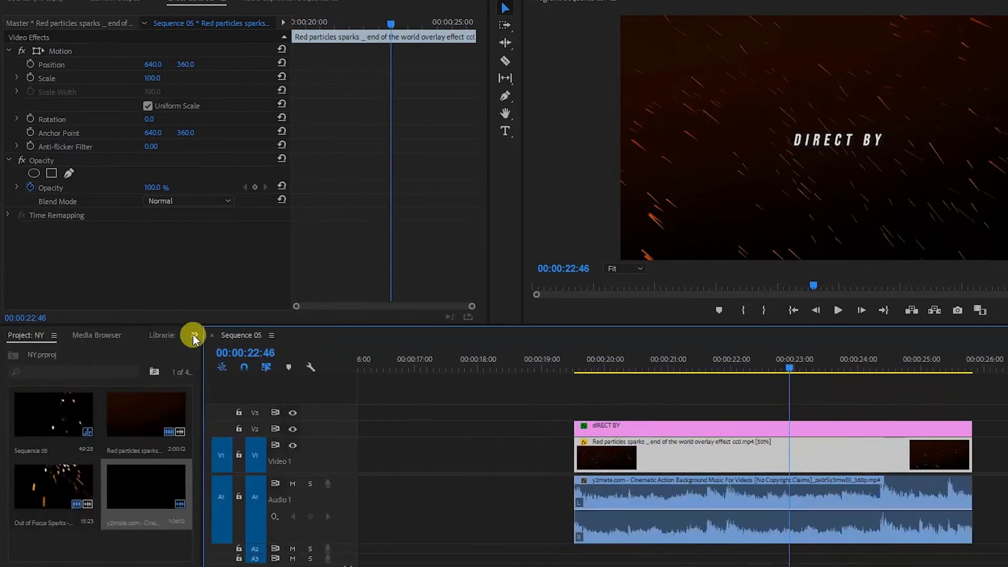
# Search the Effects panel for 'FADE' and select the Exponential Fade audio transition
pyautogui.click(194, 336)
pyautogui.click(213, 409)
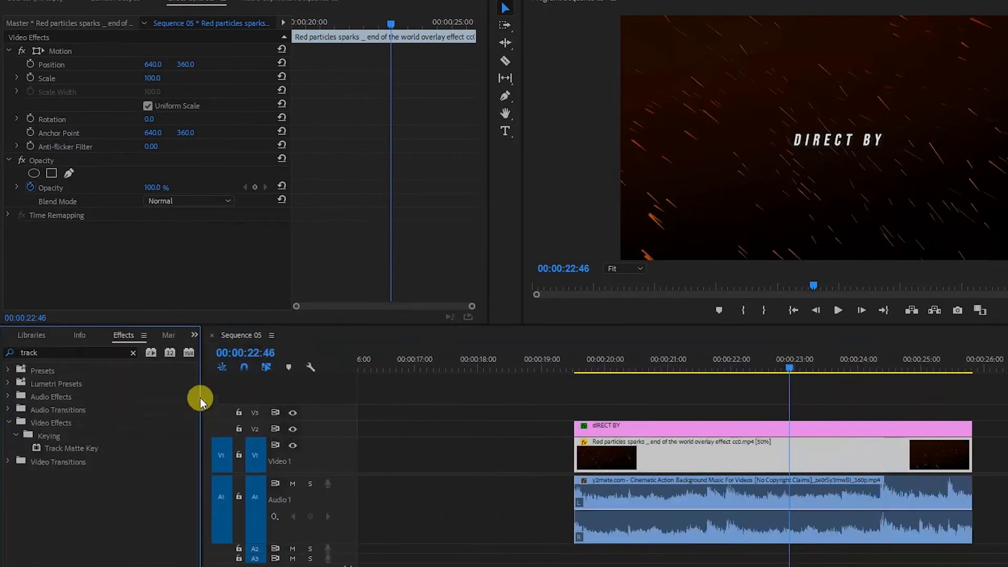
pyautogui.click(88, 350)
pyautogui.write('FADE')
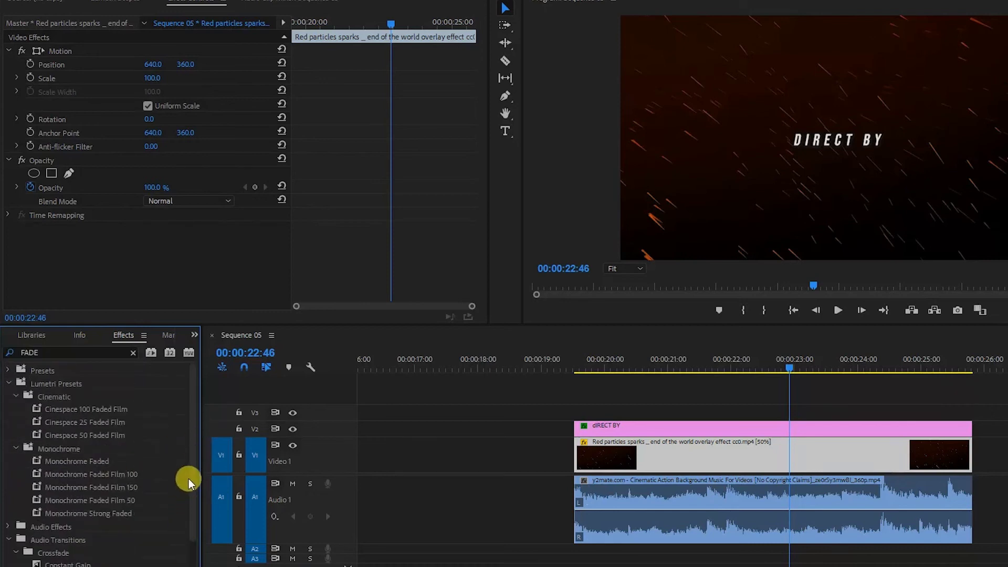
pyautogui.moveTo(190, 482); pyautogui.dragTo(194, 559)
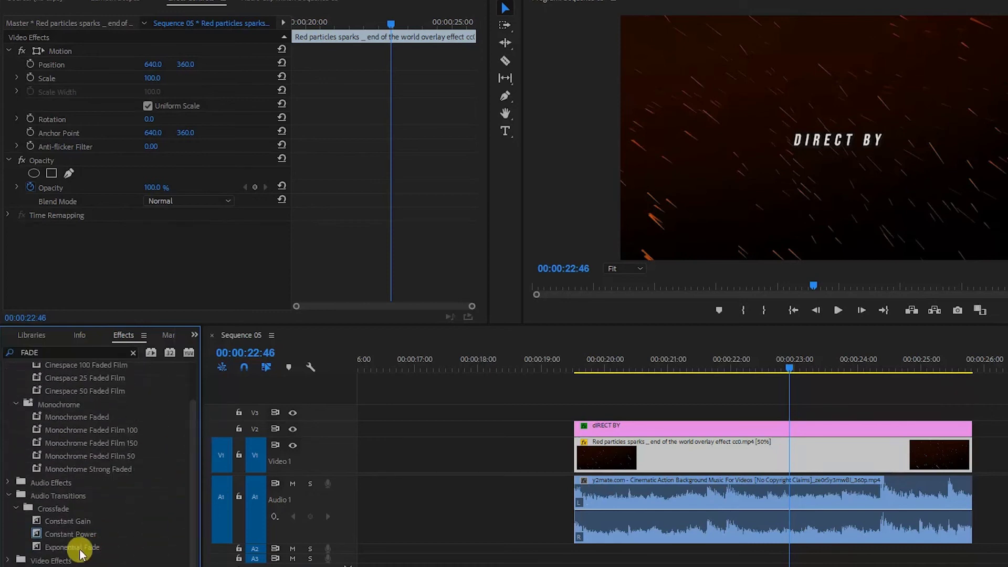
pyautogui.click(70, 549)
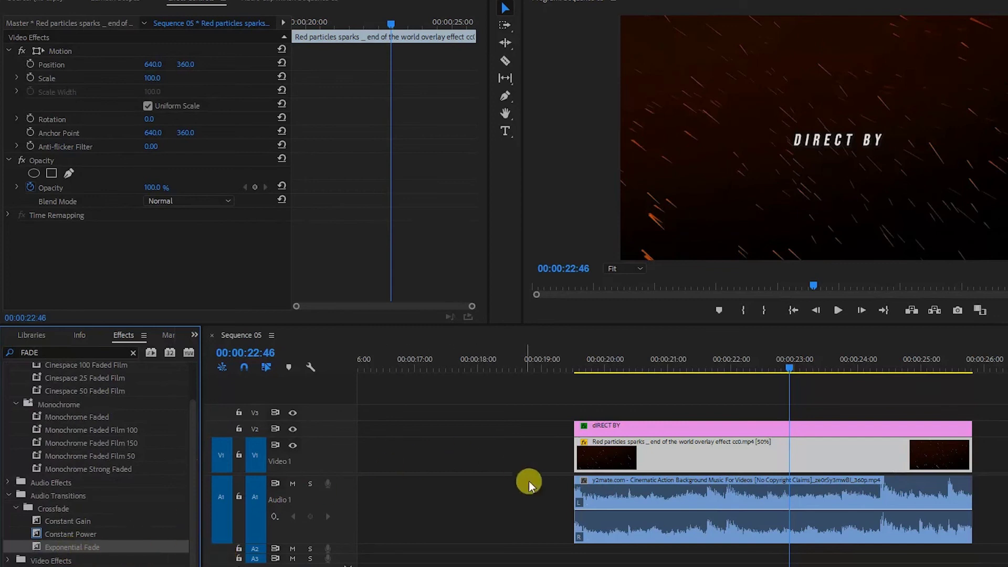
# Apply Exponential Fade to the music's start and end, then play it back
pyautogui.moveTo(528, 483); pyautogui.dragTo(576, 512)
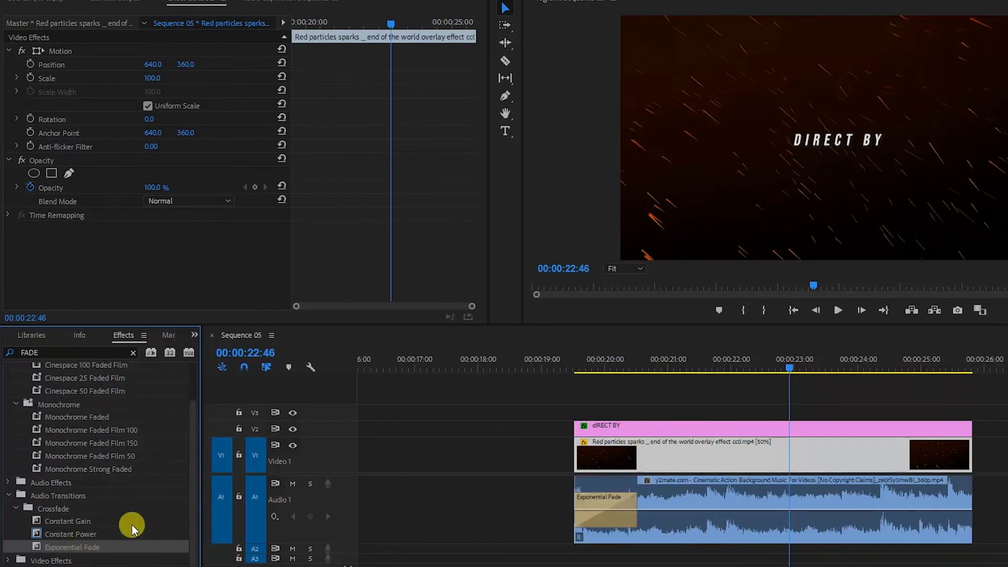
pyautogui.moveTo(894, 474); pyautogui.dragTo(965, 510)
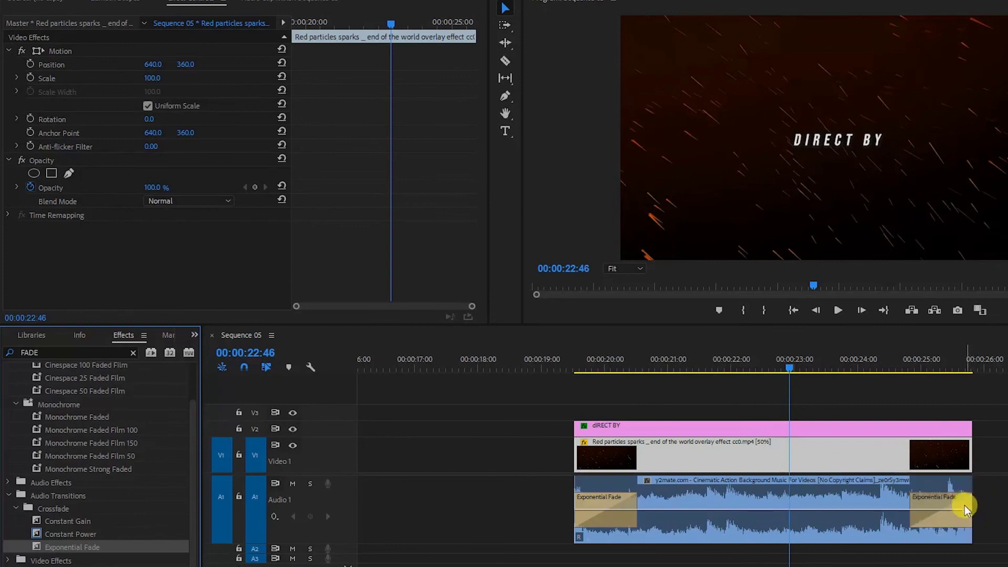
pyautogui.click(567, 365)
pyautogui.press('space')
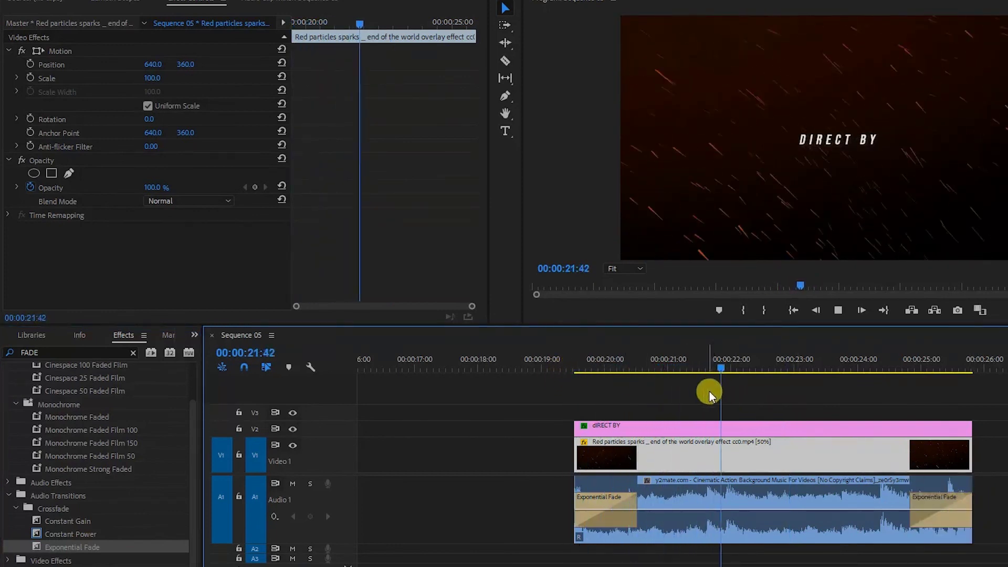
pyautogui.press('-')
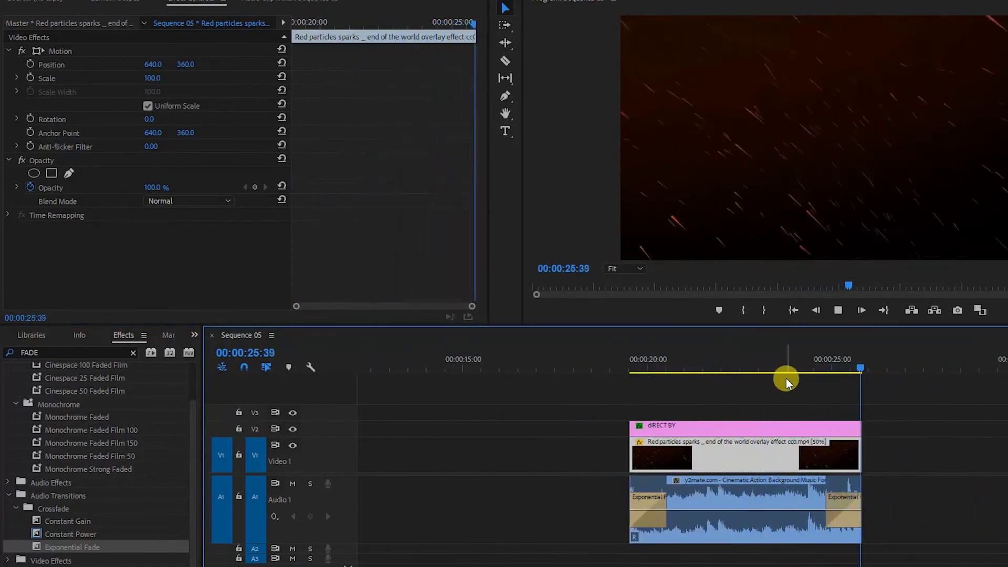
# Place YOGA WITH NORRA right after the red particles clip and duplicate the faded music beneath it
pyautogui.click(748, 366)
pyautogui.press('-')
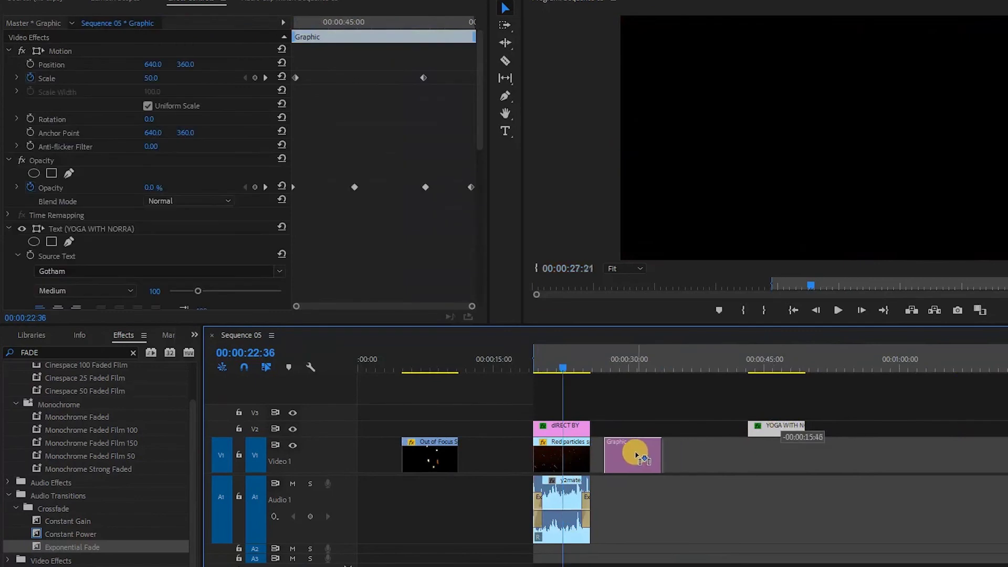
pyautogui.moveTo(781, 430); pyautogui.dragTo(624, 446)
pyautogui.moveTo(566, 498); pyautogui.dragTo(615, 497)
pyautogui.press('=')
pyautogui.click(584, 353)
pyautogui.press('space')
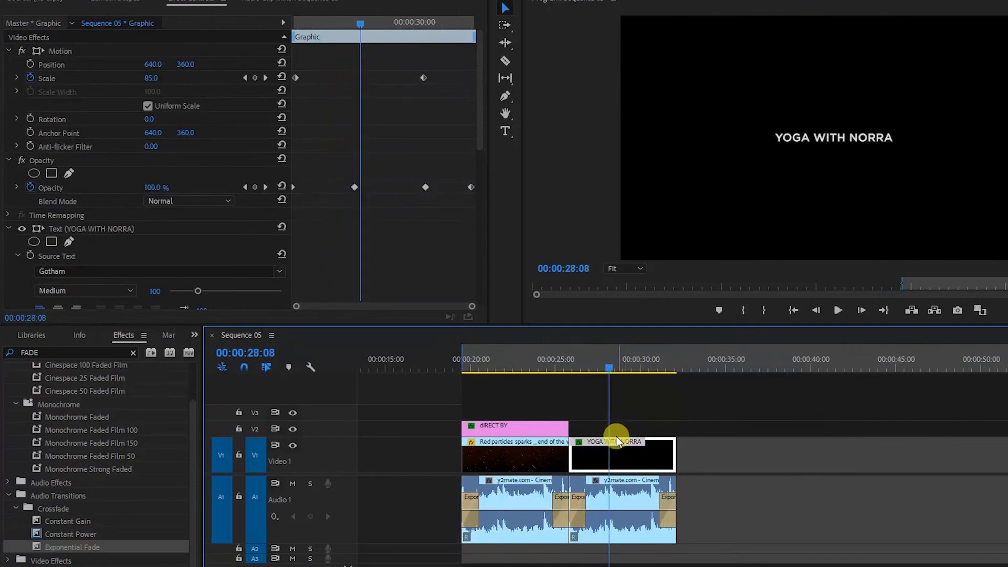
# Put Out of Focus Sparks beneath the YOGA WITH NORRA title and play the whole intro
pyautogui.press('-')
pyautogui.moveTo(407, 442); pyautogui.dragTo(576, 454)
pyautogui.press('Up')
pyautogui.press('Up')
pyautogui.press('space')
pyautogui.press('=')
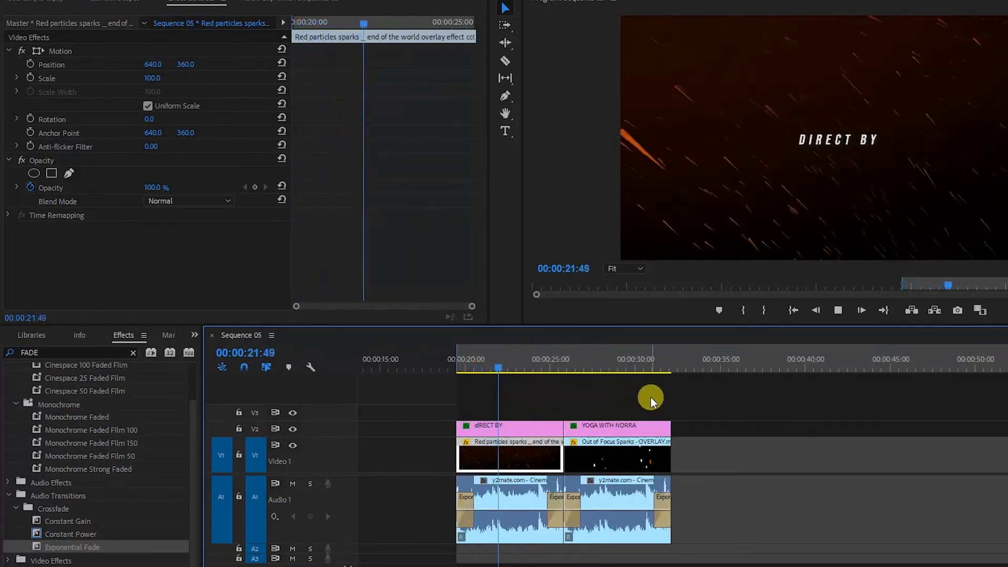